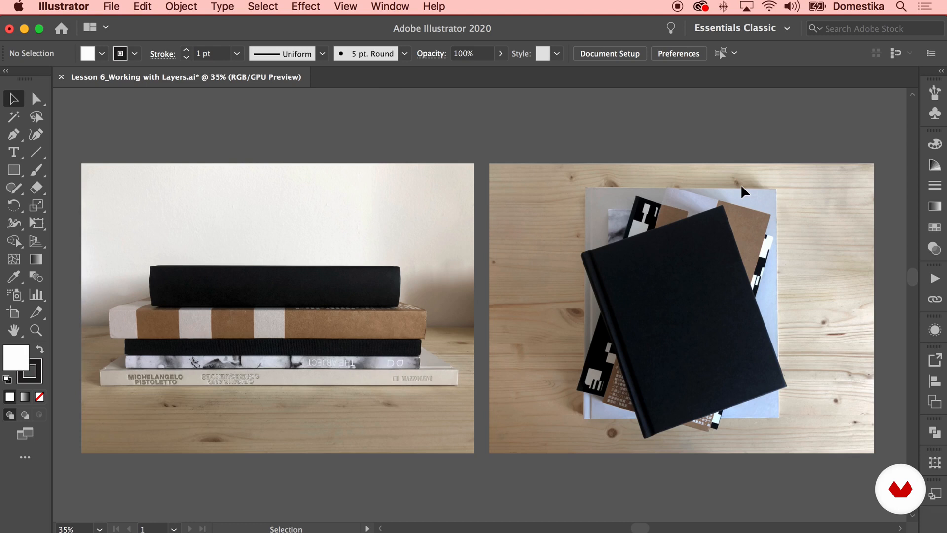
Bring the blue artboard with the gradient blob artwork into view and open the Layers panel
key("space")
left_click_drag(708, 415, 680, 170)
left_click_drag(689, 366, 699, 256)
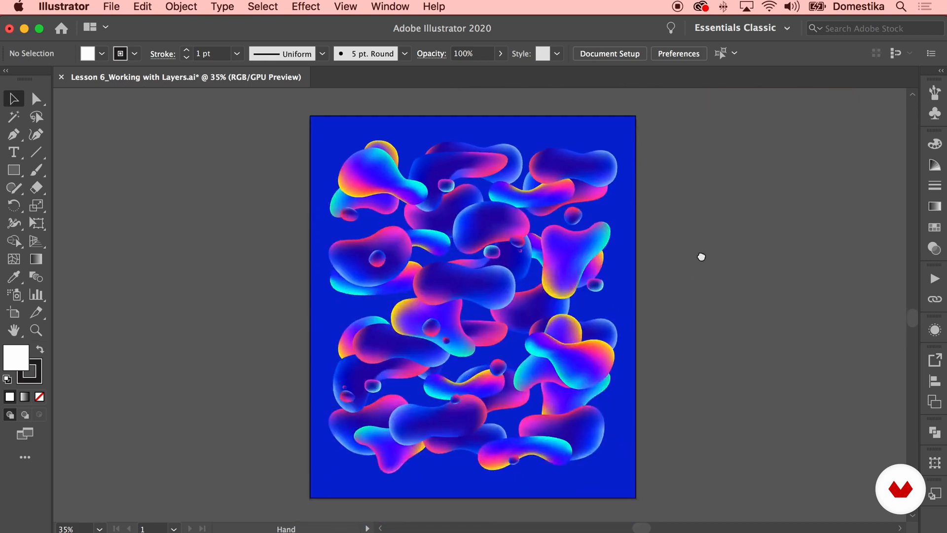
left_click_drag(749, 291, 749, 287)
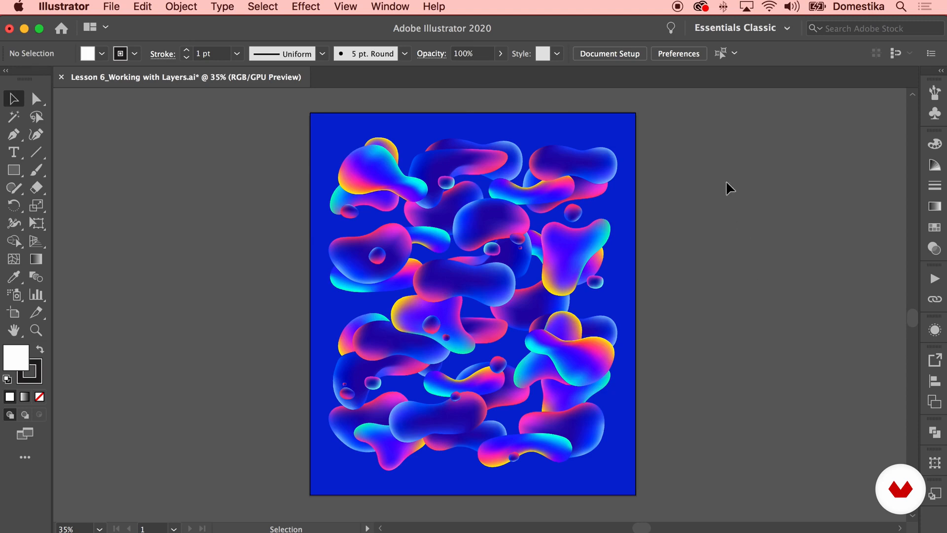
left_click(392, 6)
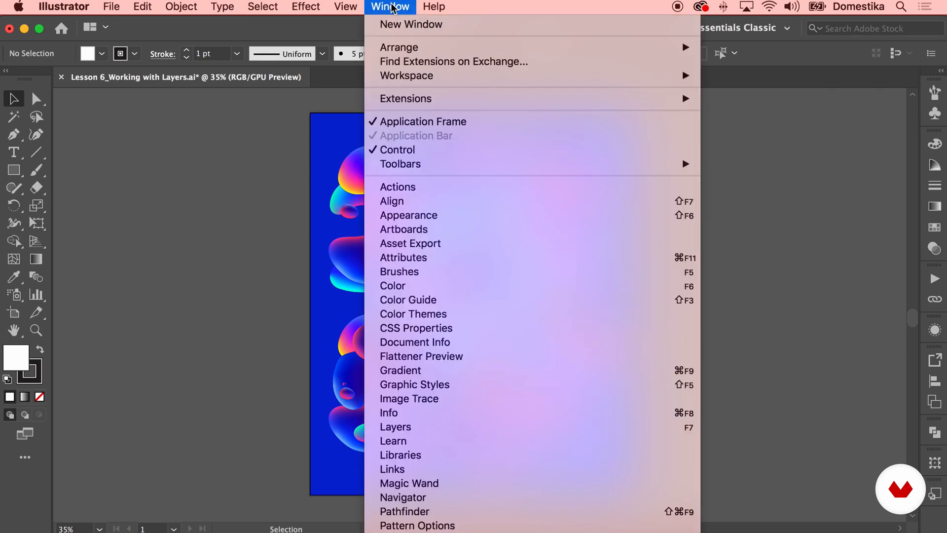
left_click(439, 428)
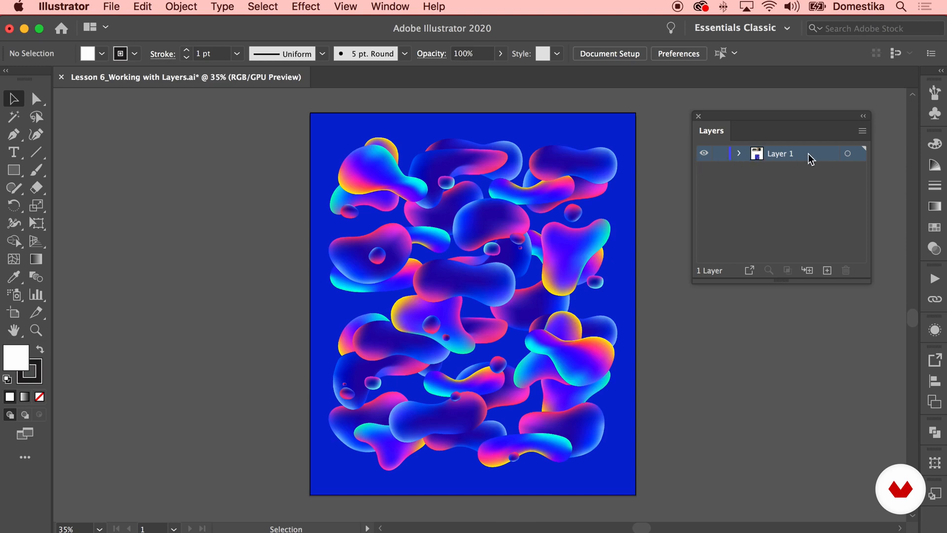
Expand Layer 1 to review the objects it contains, and collapse it again
left_click(740, 154)
scroll(775, 187, "down", 1)
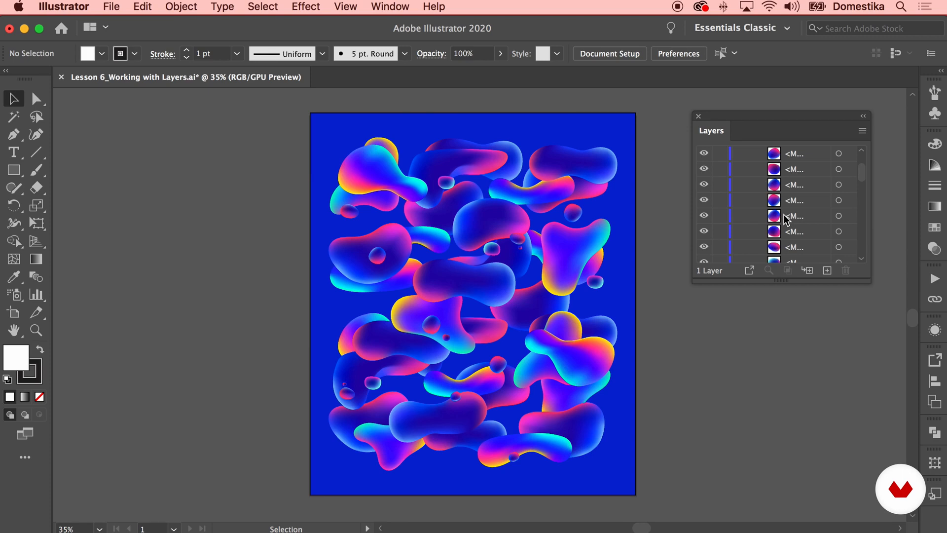
scroll(787, 219, "up", 1)
left_click(740, 154)
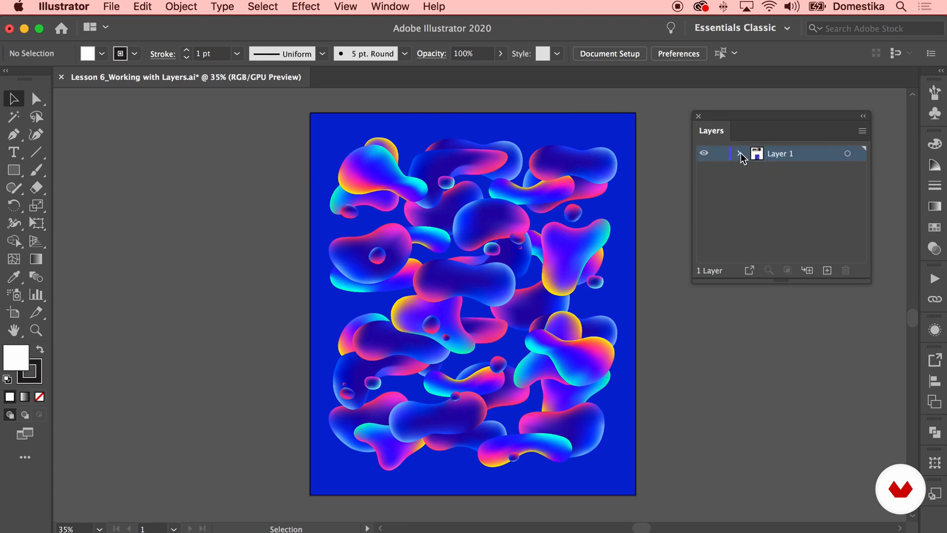
Rename Layer 1 as Shapes
double_click(783, 154)
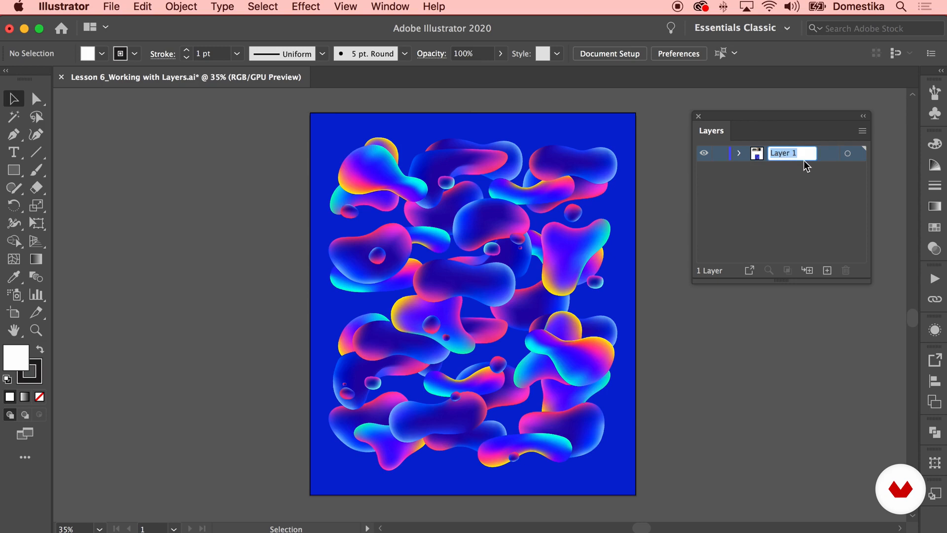
type("Shapes")
key("Return")
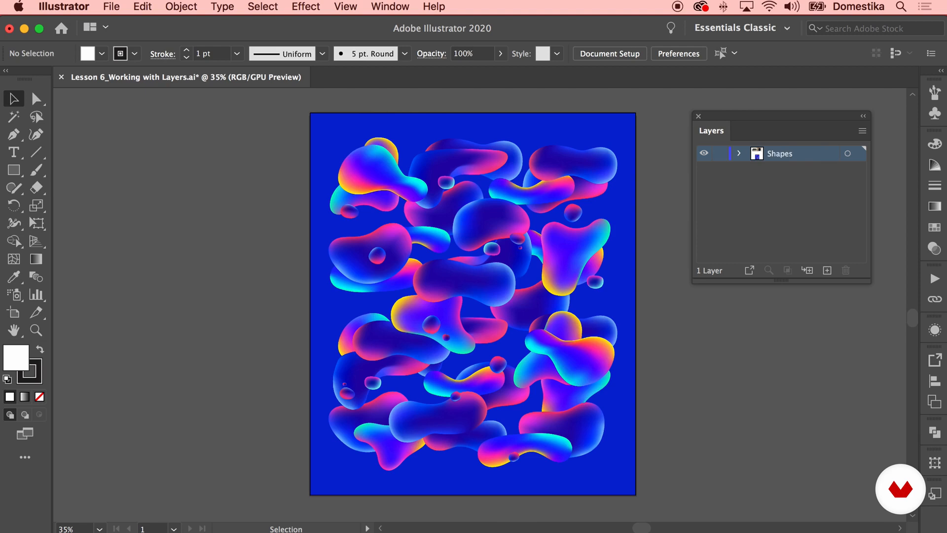
Check the selection highlight of all objects on the Shapes layer and of a single mesh blob, ending with nothing selected
left_click(860, 155)
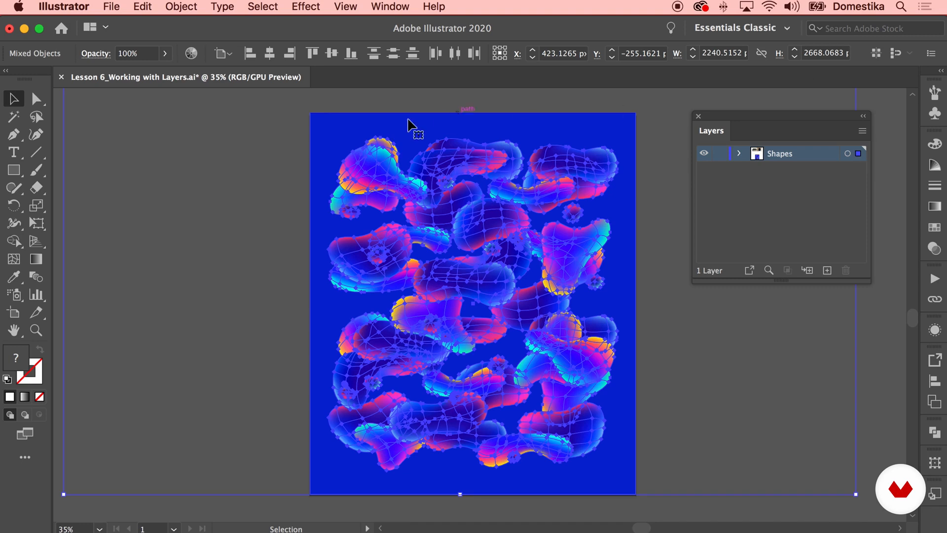
left_click(218, 193)
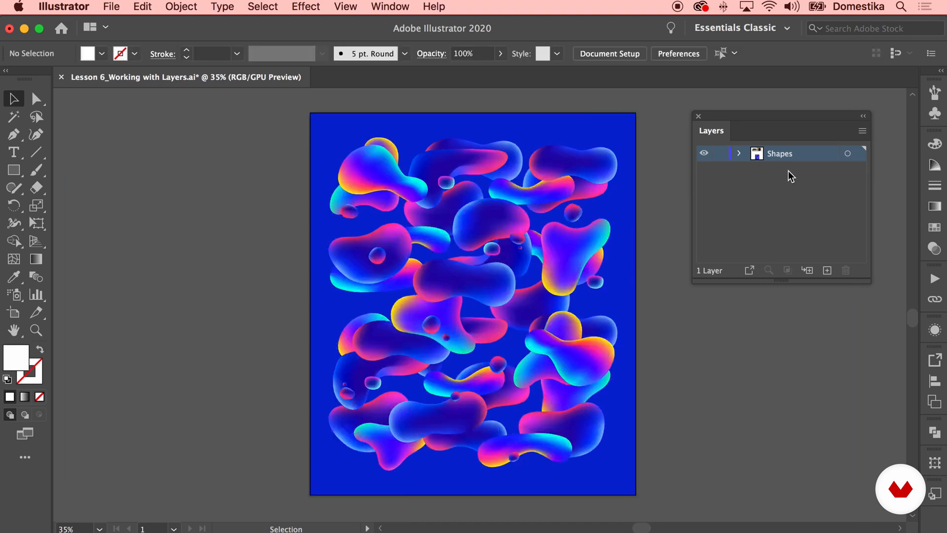
left_click(567, 254)
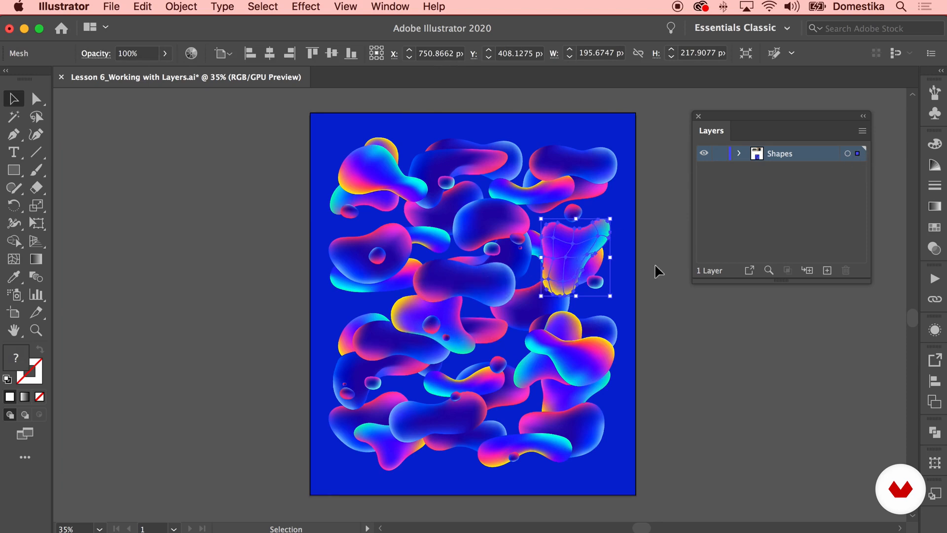
left_click(665, 307)
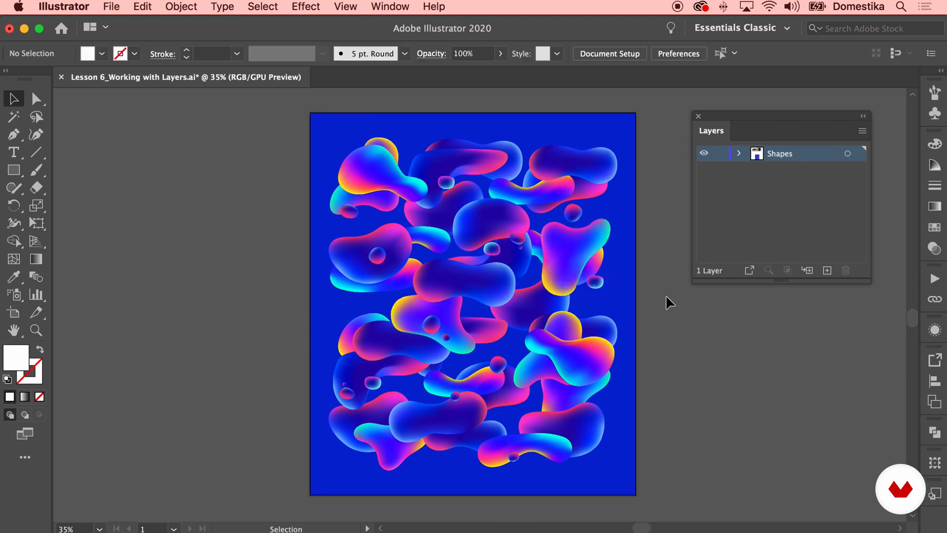
Toggle the Shapes layer's visibility off and on, and lock and unlock the layer
left_click(704, 154, "super")
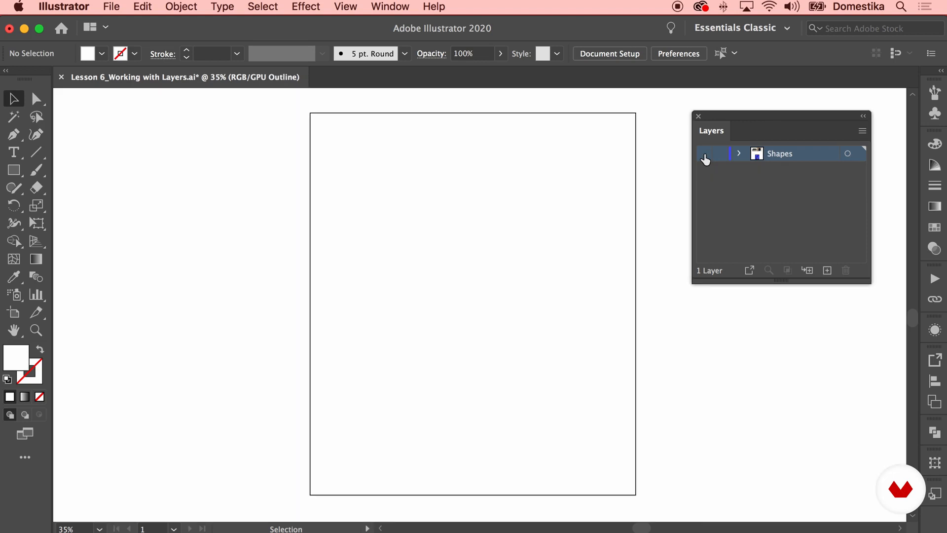
left_click(705, 155, "super")
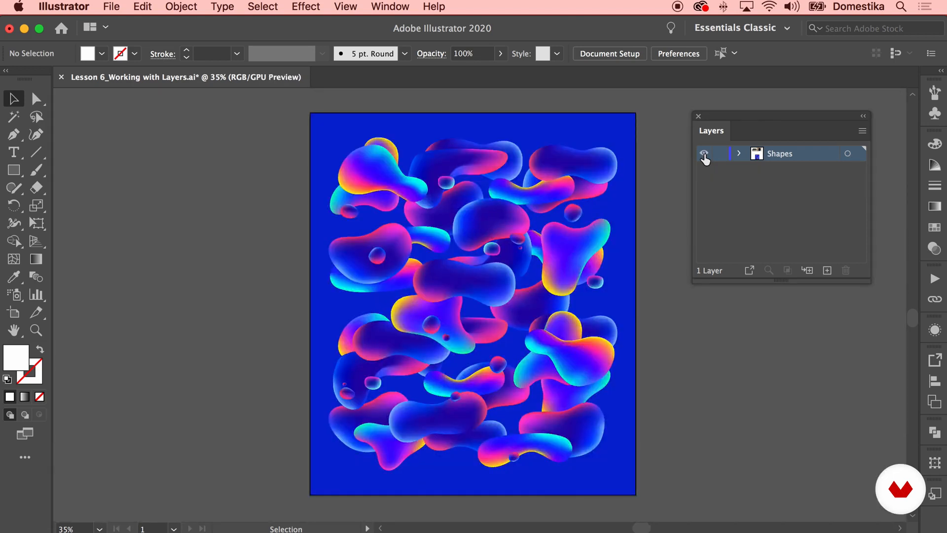
left_click(705, 155, "super")
left_click(705, 155, "super")
left_click(721, 155)
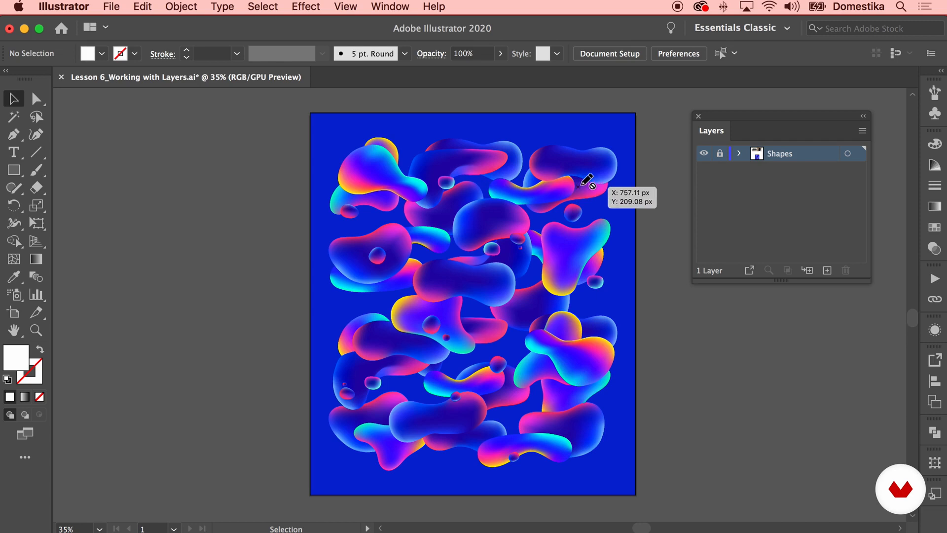
left_click(720, 155)
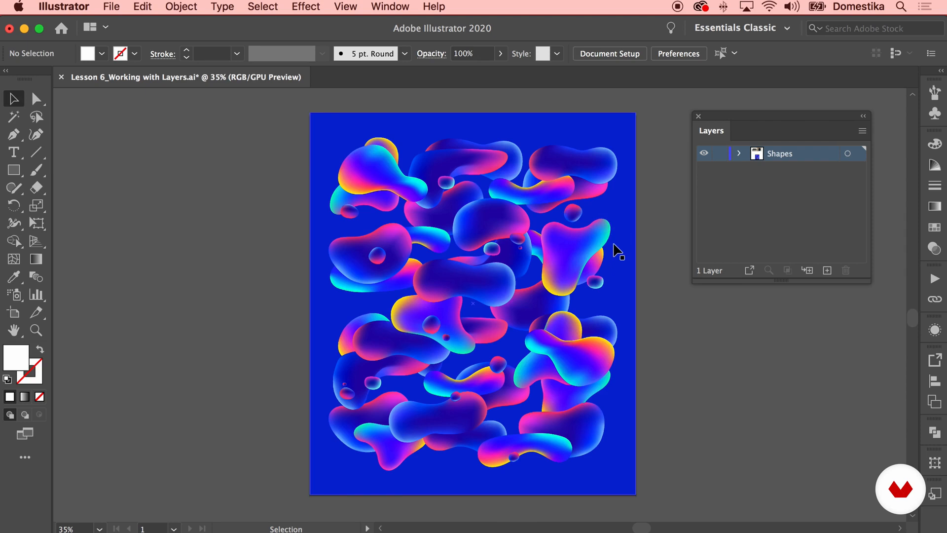
Select the wide blue mesh blob in the middle of the artwork and set the Shapes layer's colour to Magenta
left_click(594, 253)
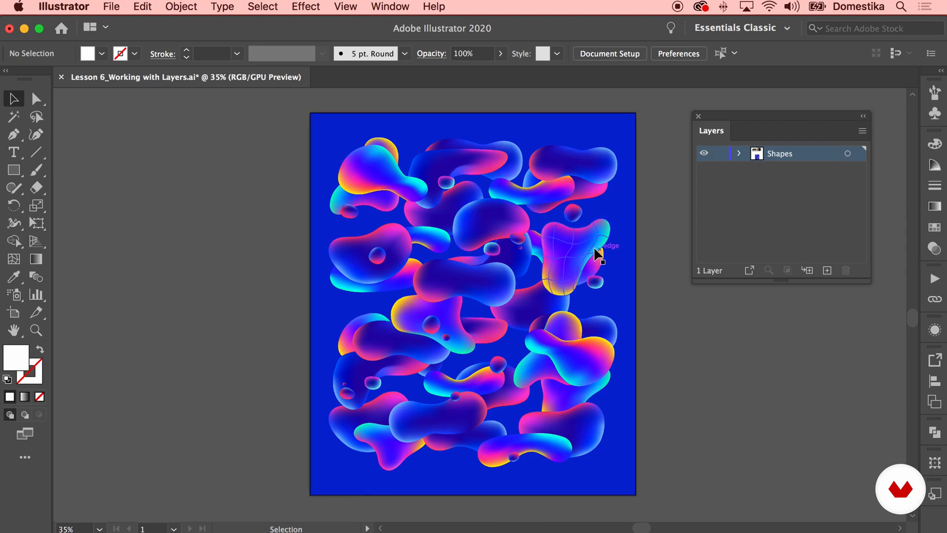
left_click(424, 286)
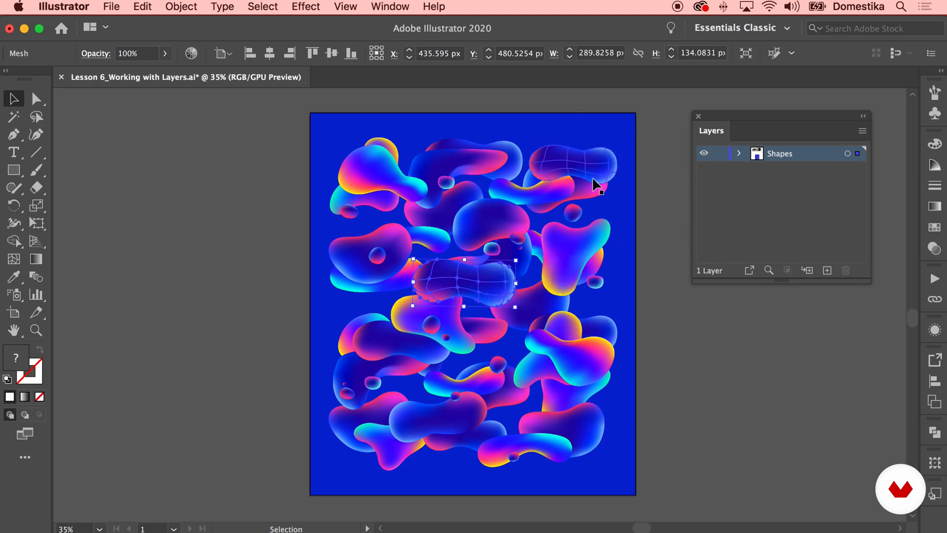
double_click(760, 158)
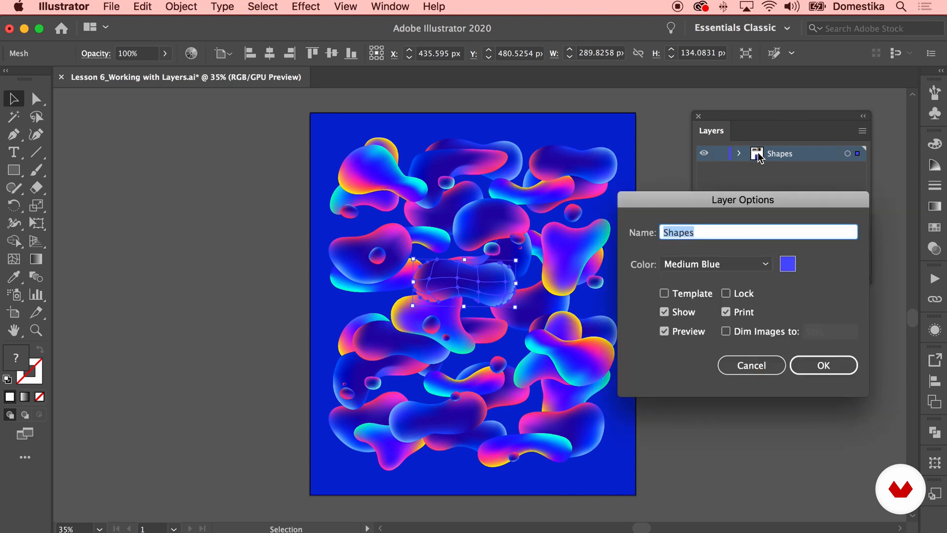
left_click(735, 265)
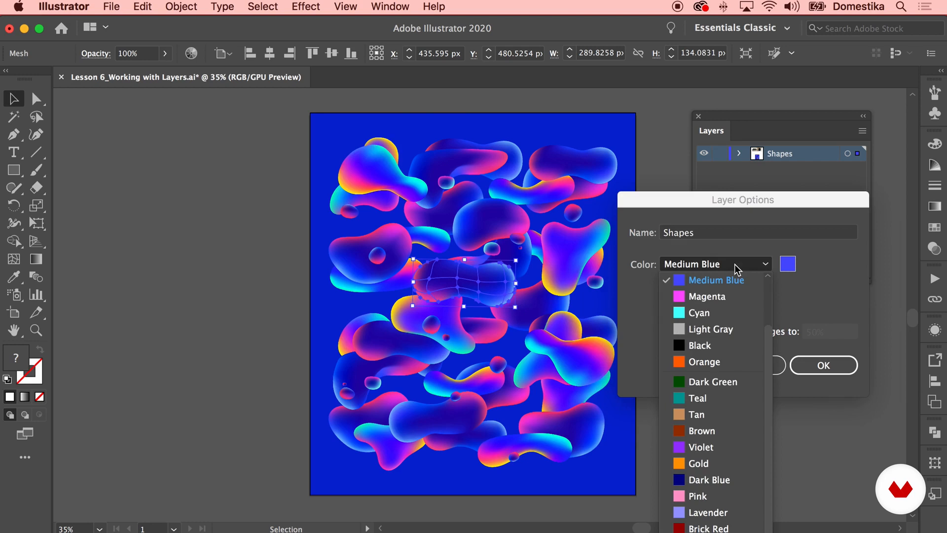
left_click(709, 297)
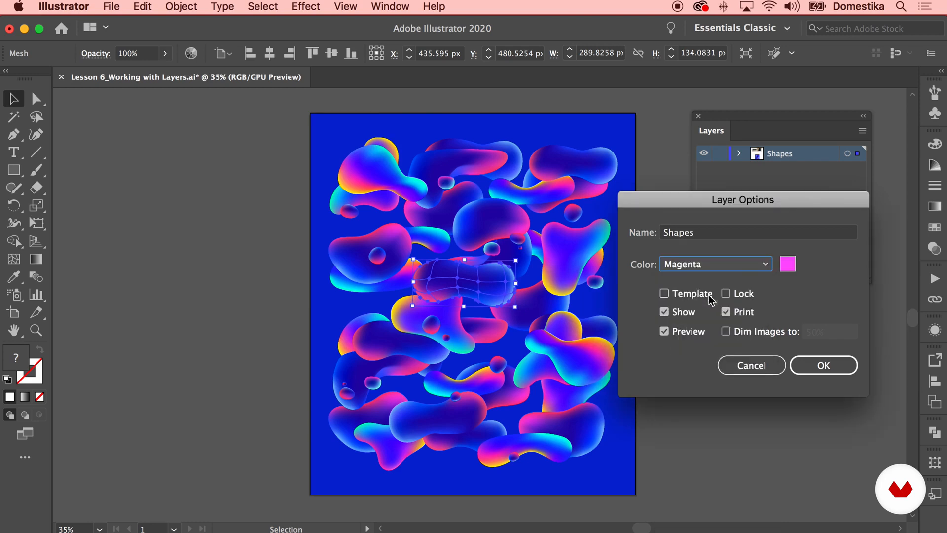
left_click(825, 365)
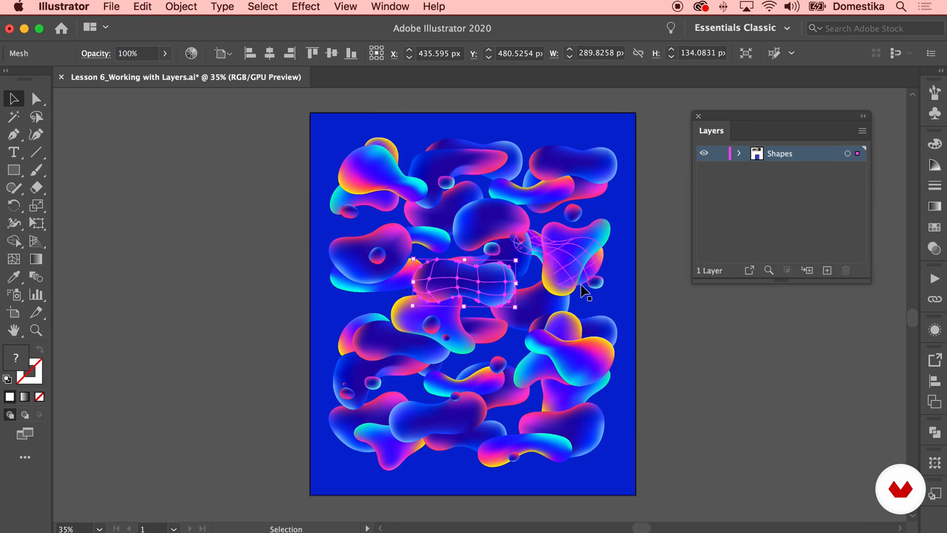
Check the layer's highlight colour on a few individual blobs, ending with nothing selected
left_click(571, 269)
left_click(572, 352)
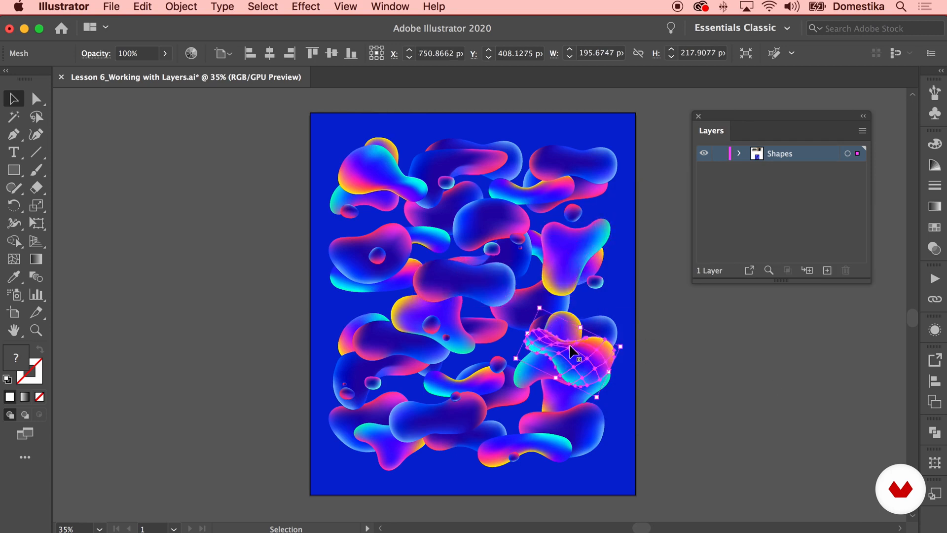
left_click(568, 257)
left_click(663, 213)
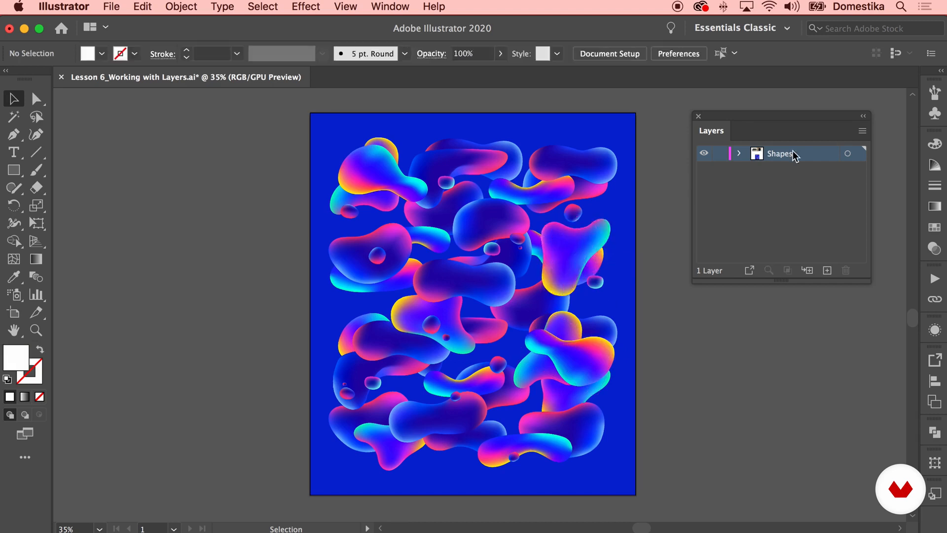
Try the Template, Lock, Show and Dim Images options for the Shapes layer, restoring each one before closing the layer options
double_click(758, 153)
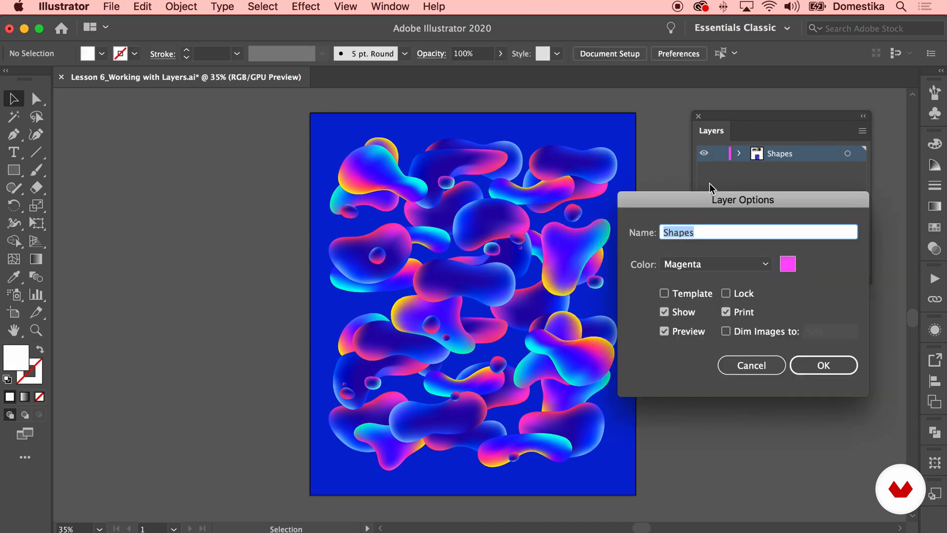
left_click(665, 294)
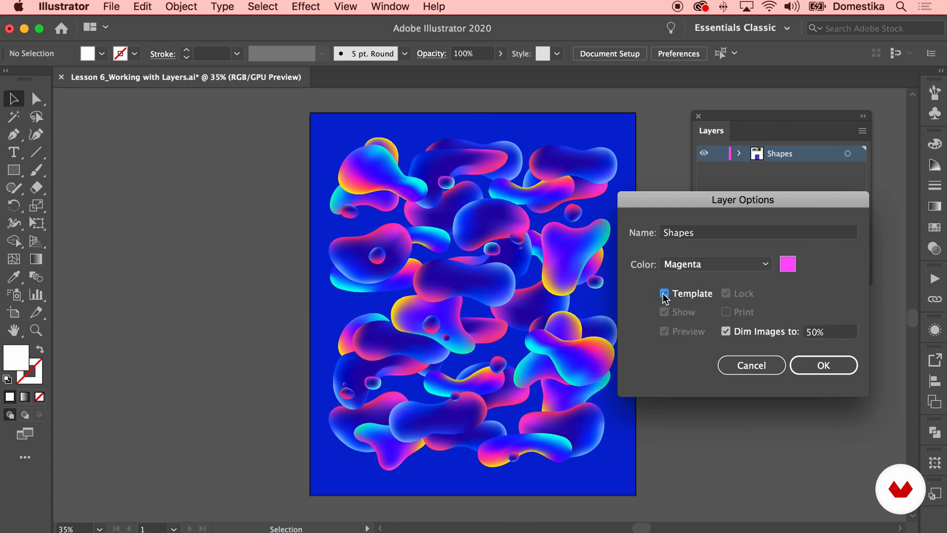
left_click(665, 294)
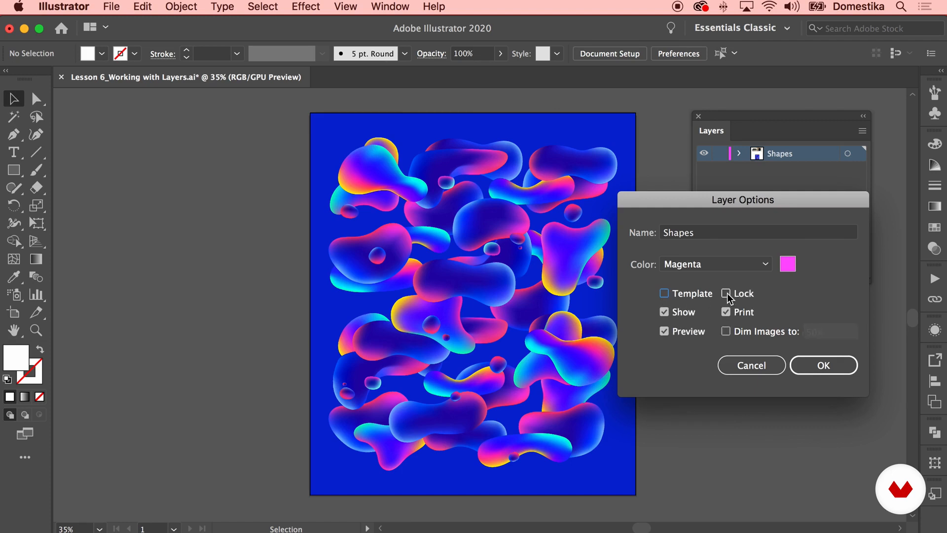
left_click(728, 294)
left_click(726, 294)
left_click(666, 312)
left_click(668, 312)
left_click(726, 312)
left_click(683, 332)
left_click(725, 332)
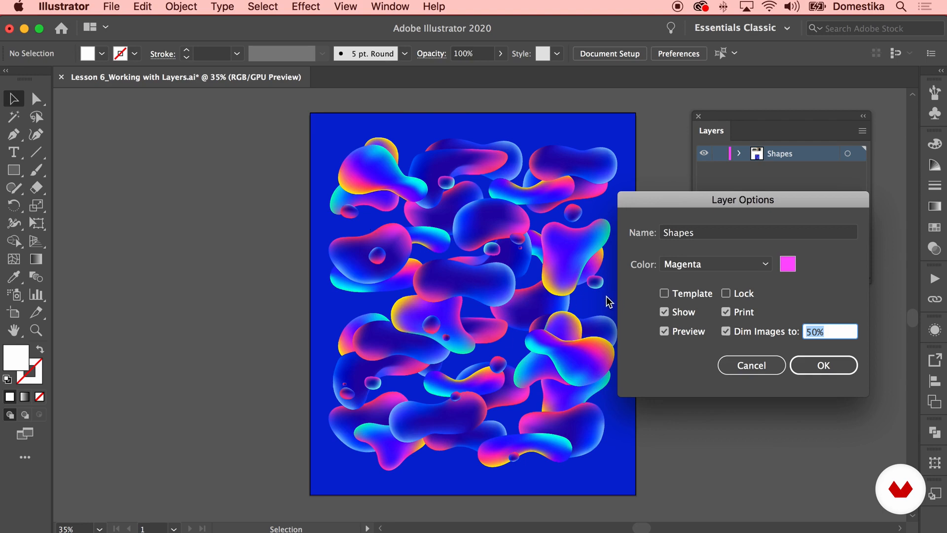
left_click(725, 331)
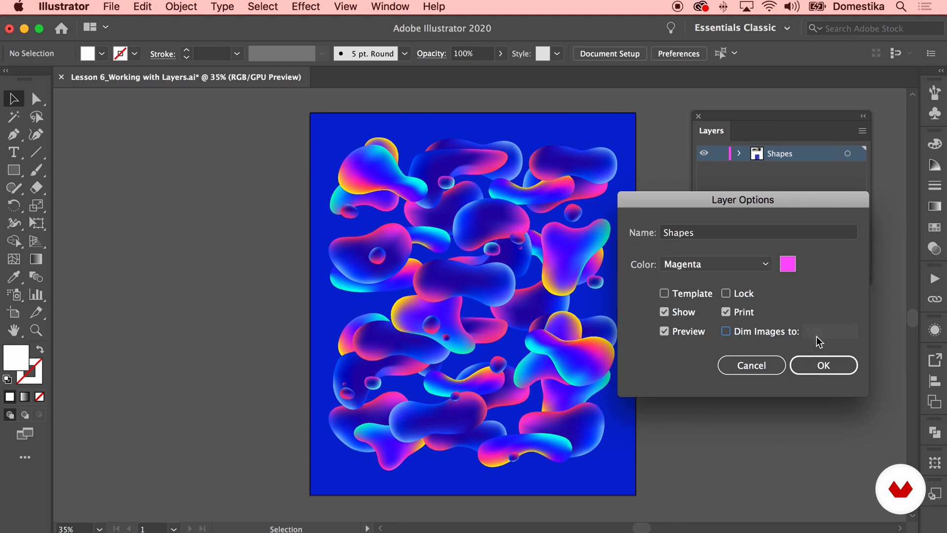
left_click(828, 364)
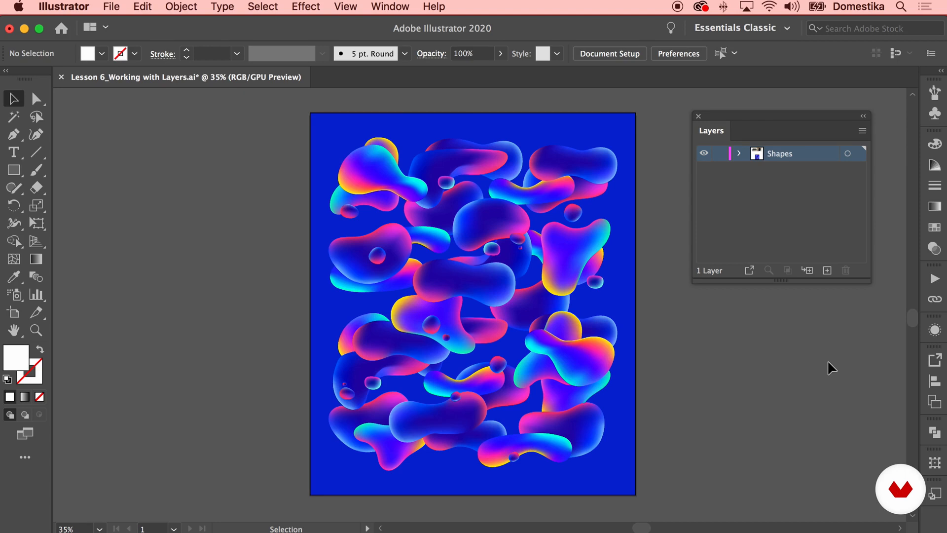
Add a new layer above Shapes and cut the blue background rectangle from the Shapes layer
left_click(828, 271)
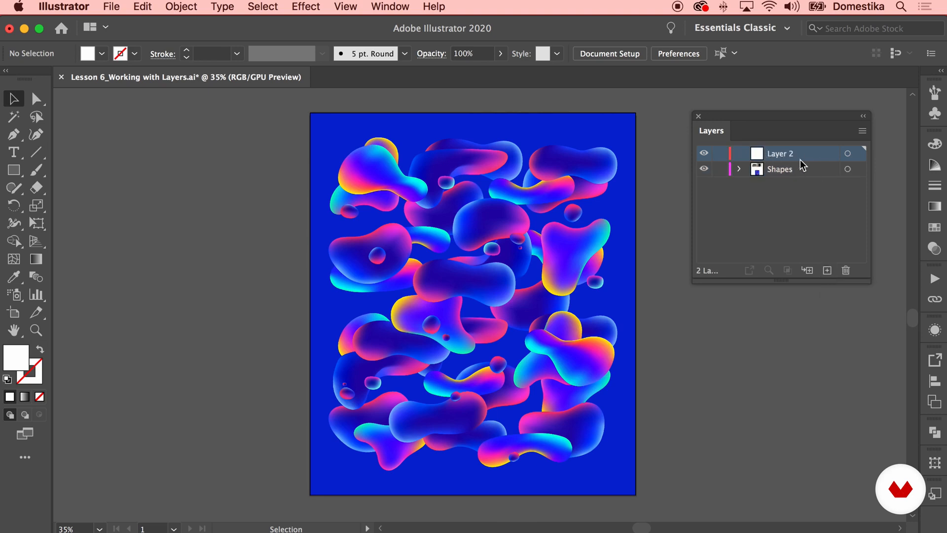
left_click(627, 131)
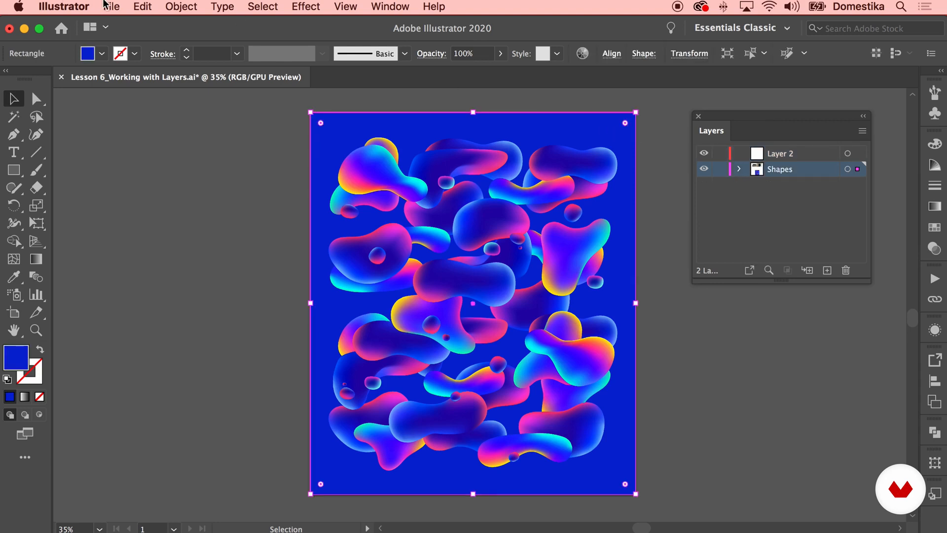
left_click(143, 7)
left_click(151, 61)
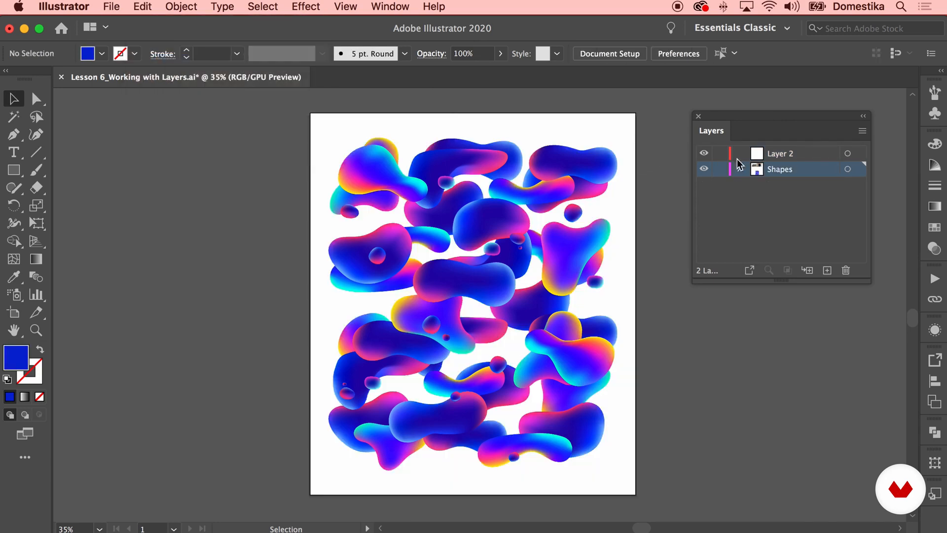
Make Layer 2 the active layer
left_click(792, 157)
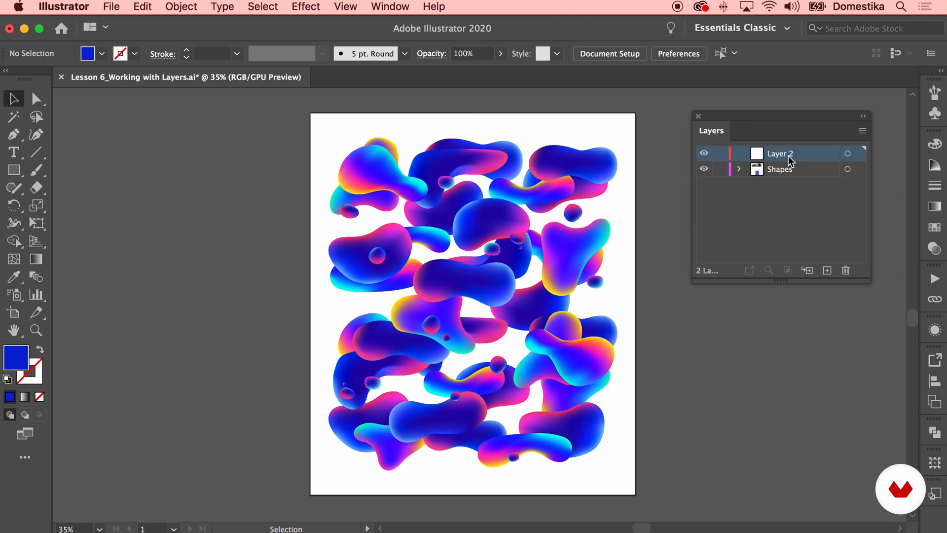
left_click(142, 7)
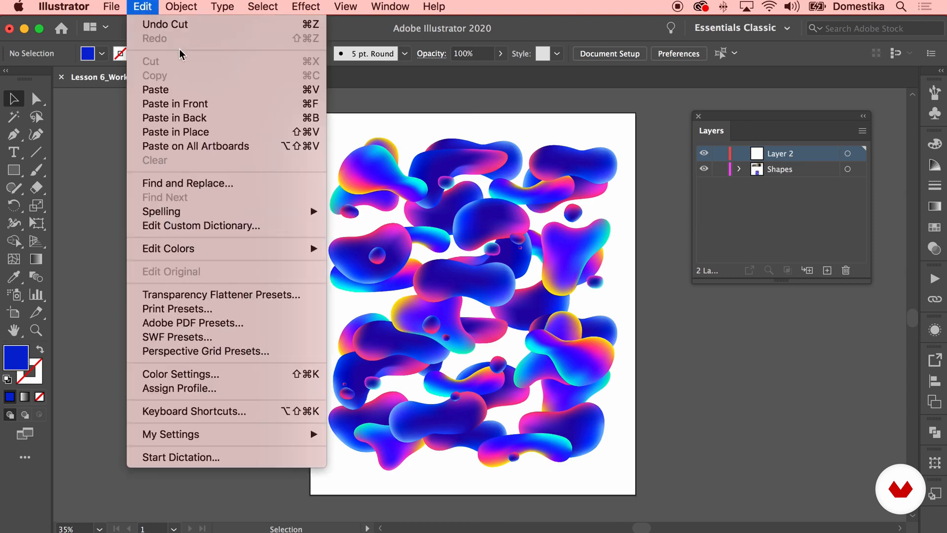
left_click(180, 89)
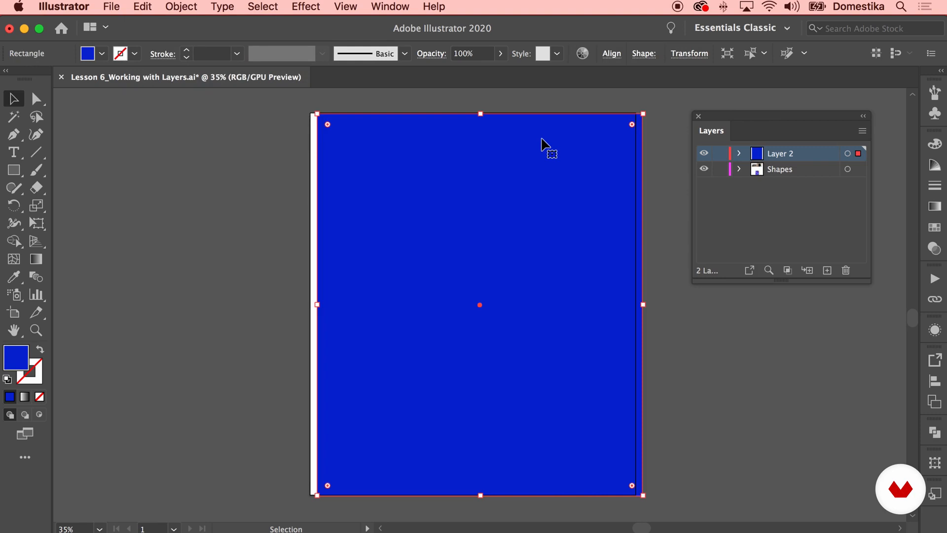
left_click_drag(516, 148, 499, 143)
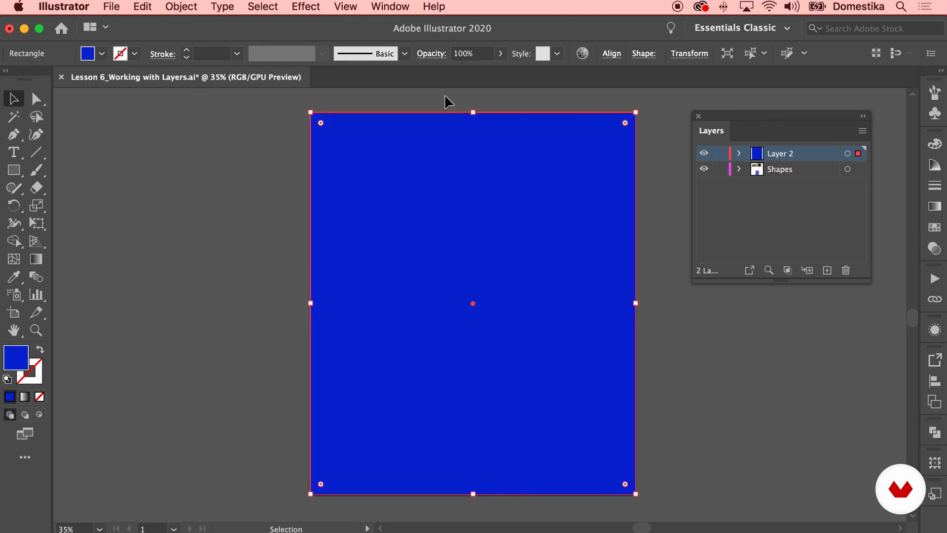
key("Delete")
Paste the cut blue rectangle in place on Layer 2 and rename that layer Background
left_click(148, 6)
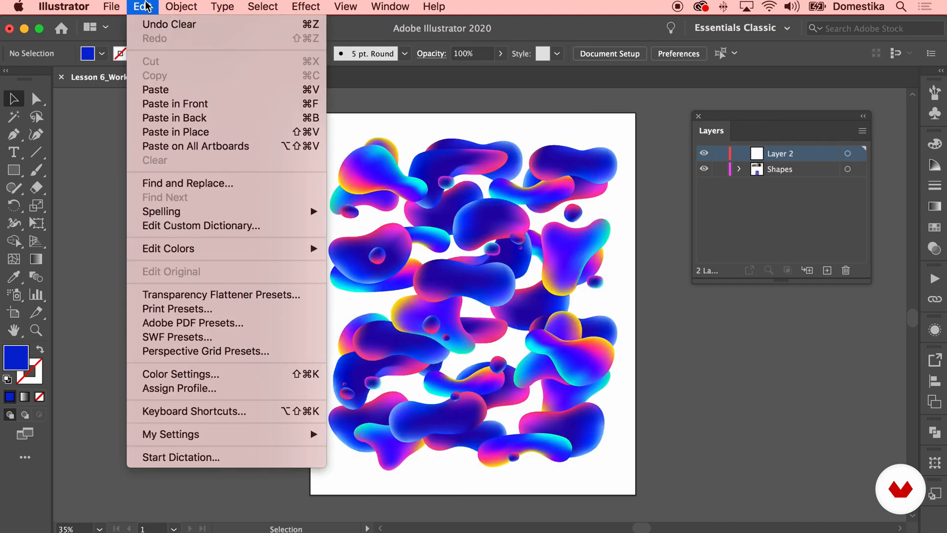
left_click(212, 131)
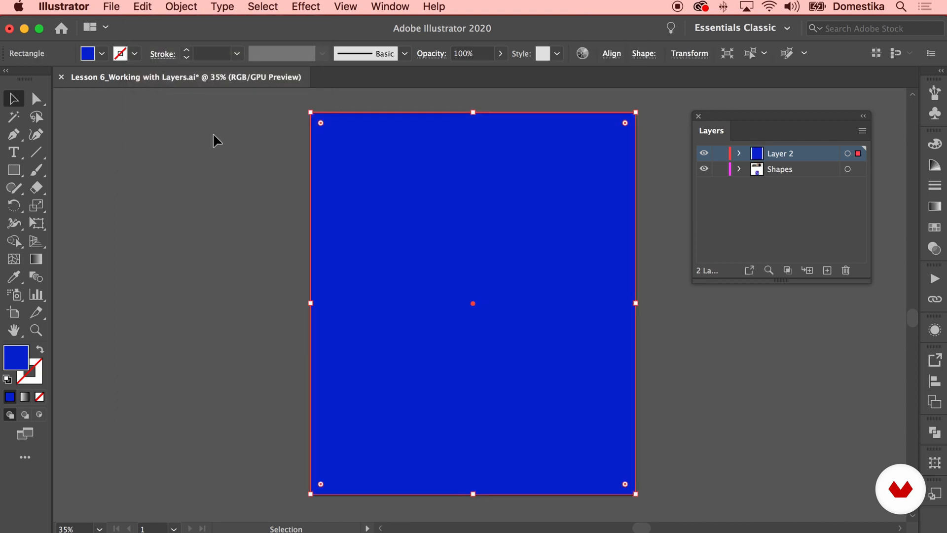
double_click(779, 154)
type("Backg")
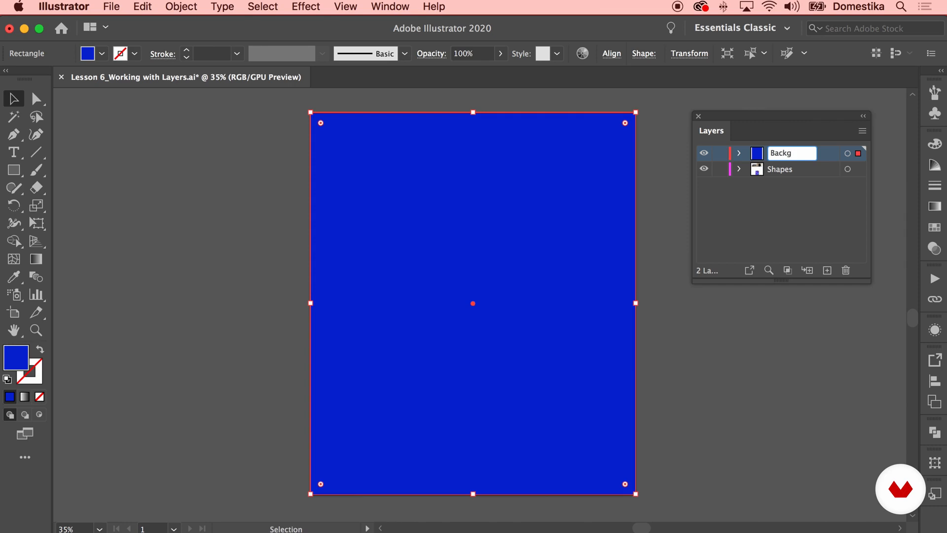
type("round")
key("Return")
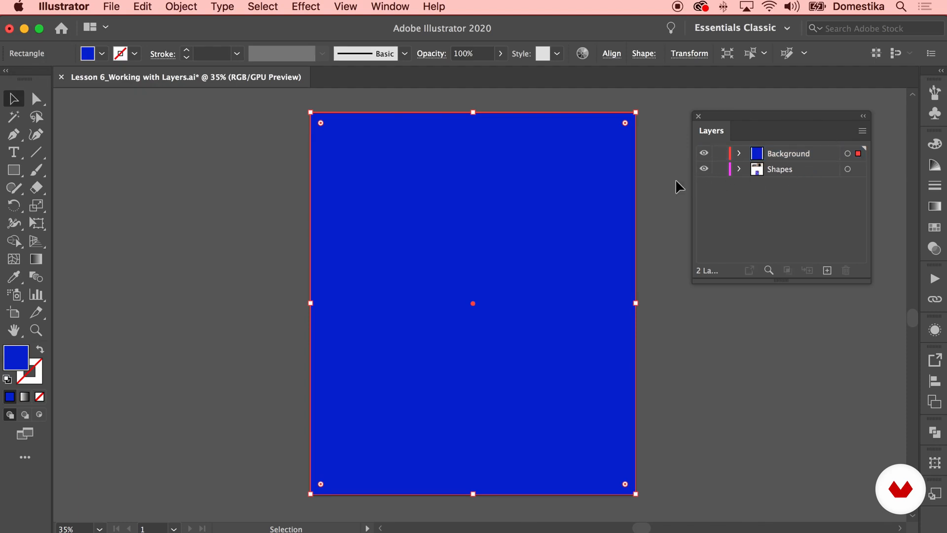
left_click(664, 190)
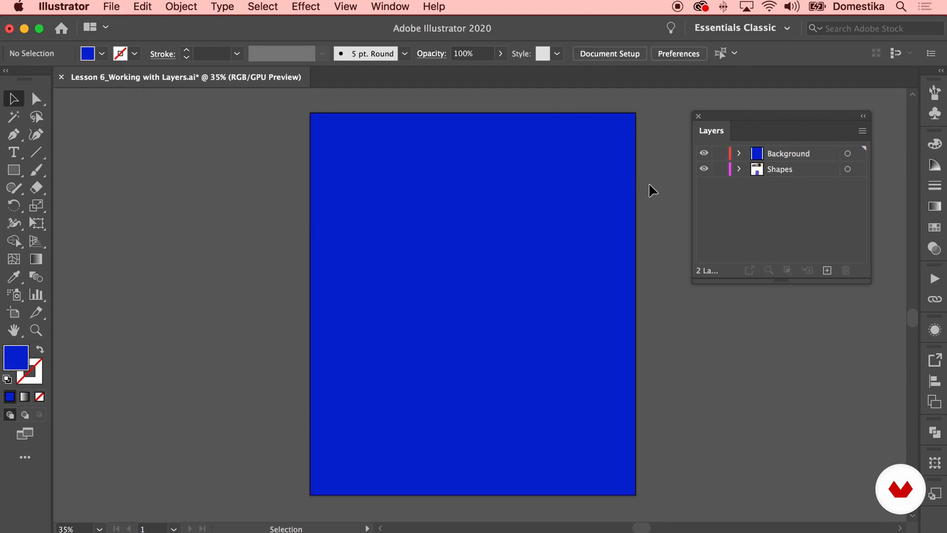
Move the Background layer below Shapes and lock it, testing the lock with a marquee selection across the upper-right blobs
left_click_drag(783, 153, 794, 184)
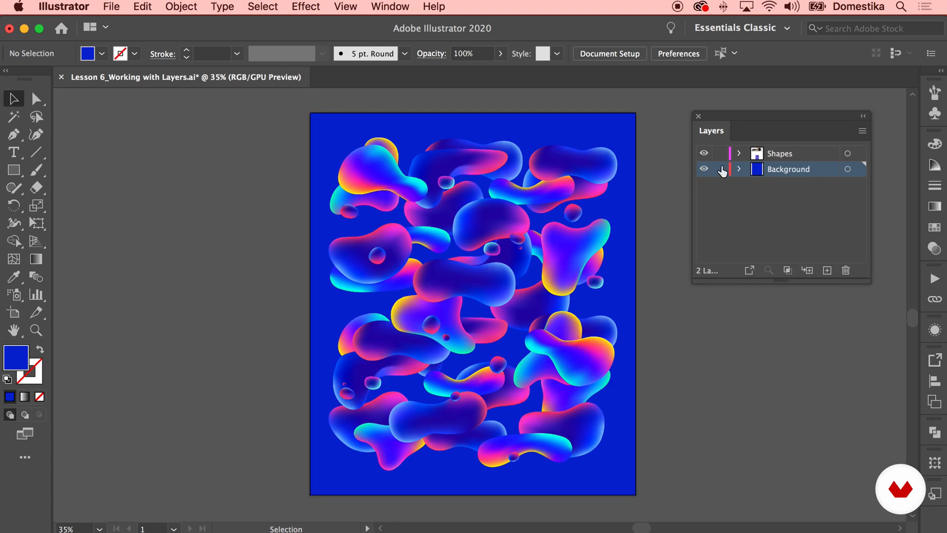
left_click(720, 169)
left_click_drag(633, 174, 536, 302)
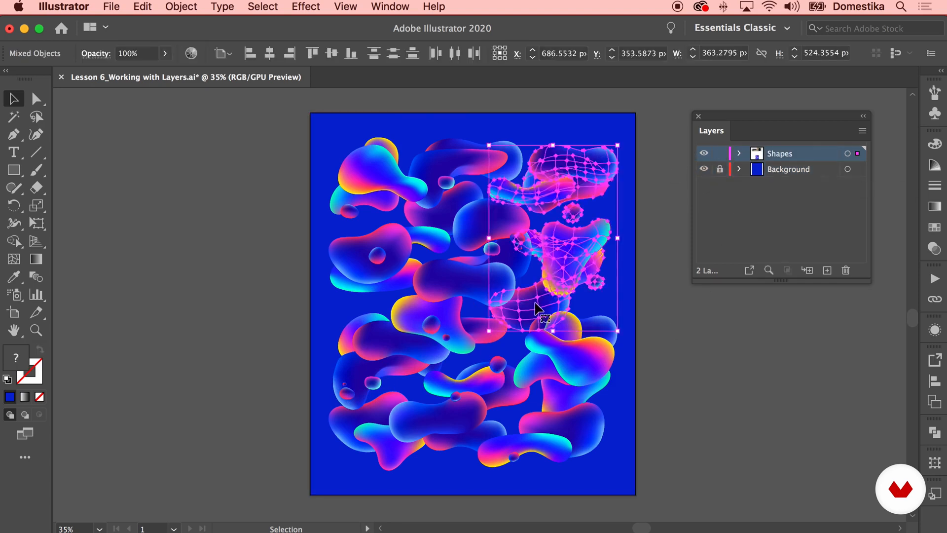
left_click(643, 266)
Select all the small round blobs scattered across the artwork together
left_click(446, 182)
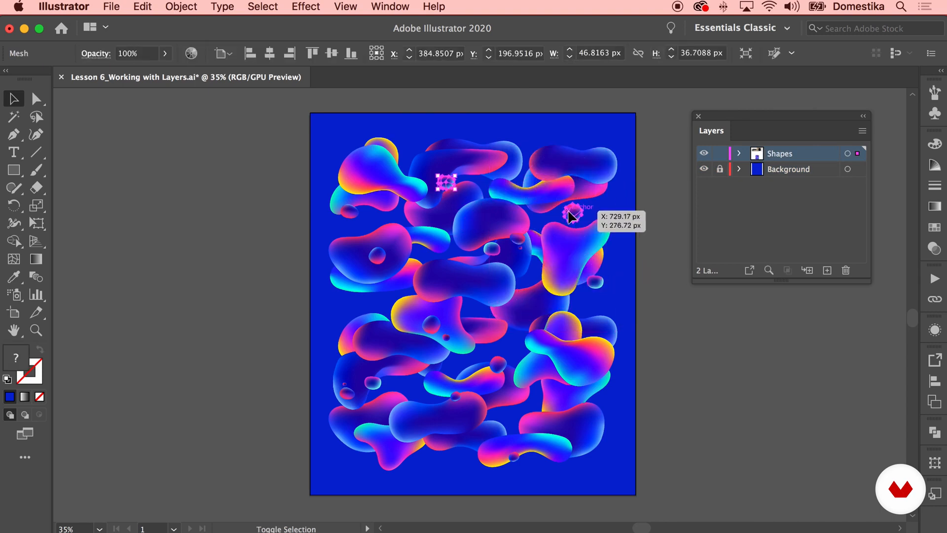
left_click(571, 216, "shift")
left_click(349, 211, "shift")
left_click(377, 255, "shift")
left_click(431, 326, "shift")
left_click(373, 382, "shift")
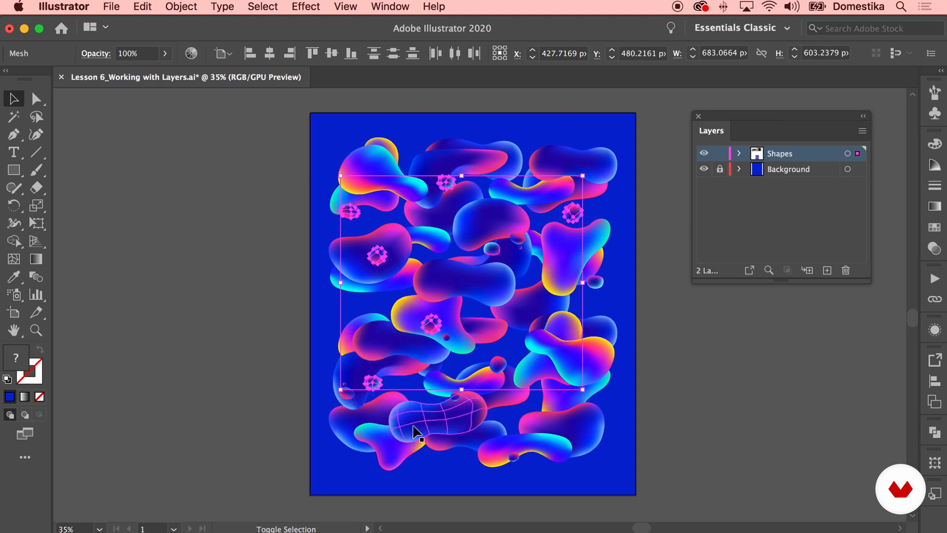
left_click(515, 458, "shift")
left_click(455, 397, "shift")
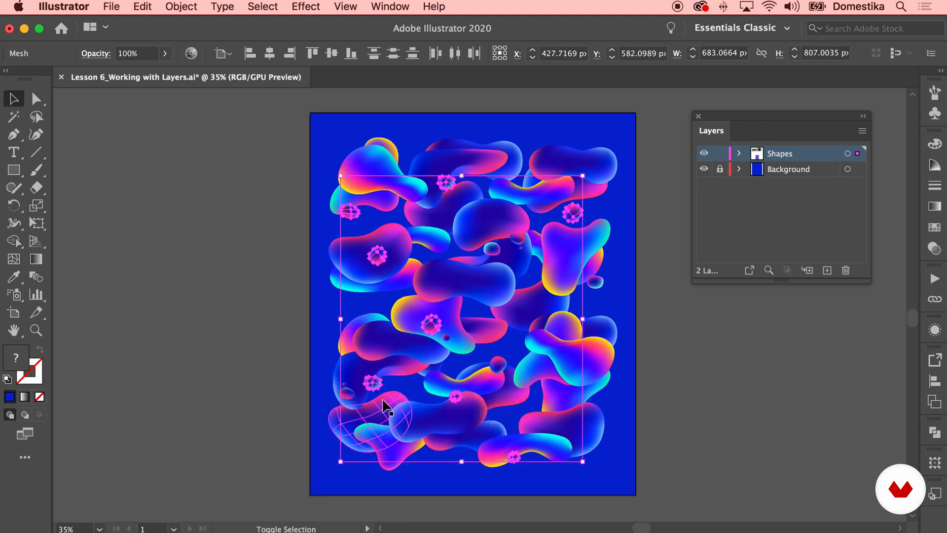
left_click(349, 389, "shift")
left_click(496, 366, "shift")
left_click(446, 337, "shift")
left_click(595, 281, "shift")
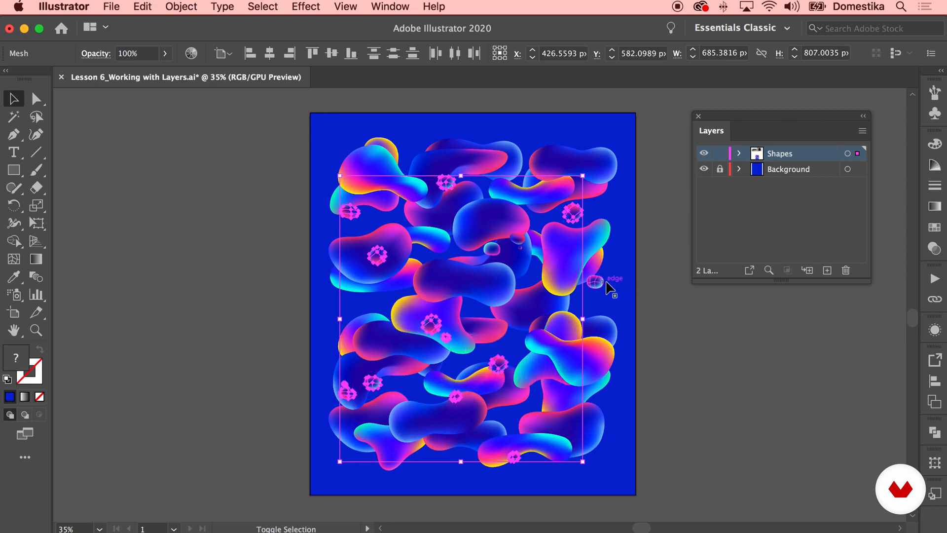
left_click(519, 239, "shift")
left_click(492, 249, "shift")
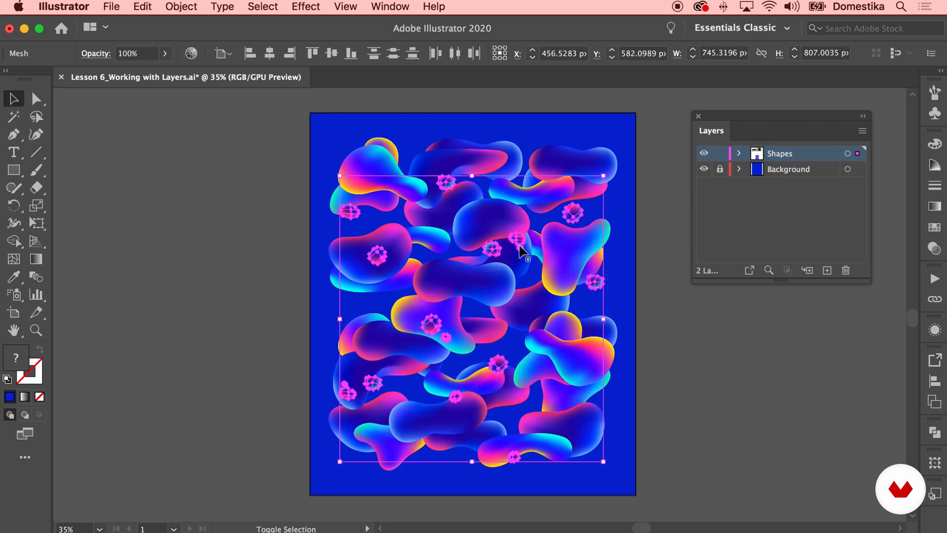
Cut the selected small blobs and paste them in place on a new layer above Shapes
left_click(143, 6)
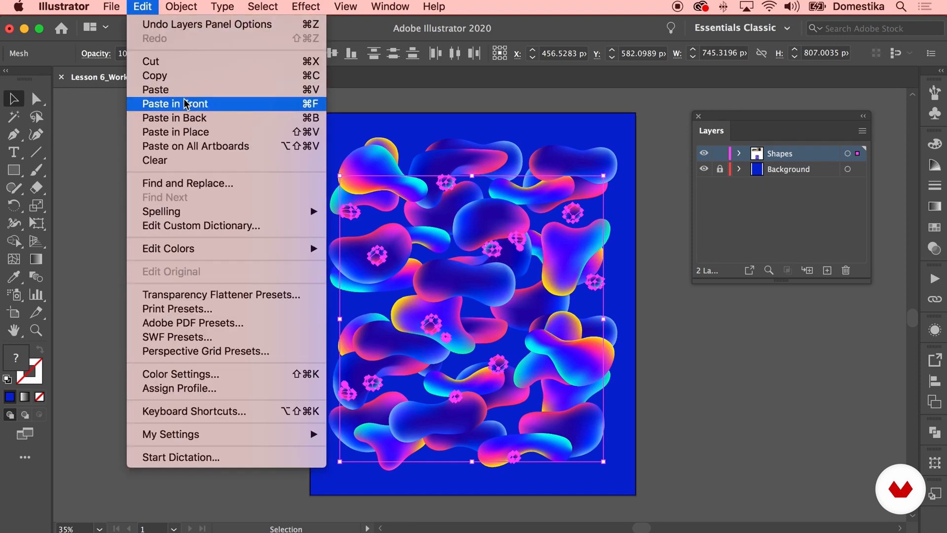
left_click(150, 61)
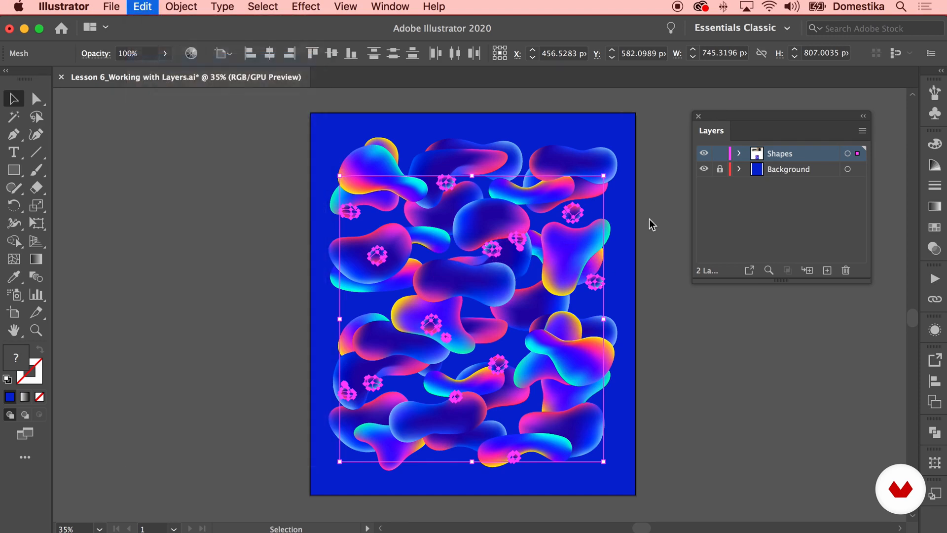
left_click(829, 271)
left_click(145, 7)
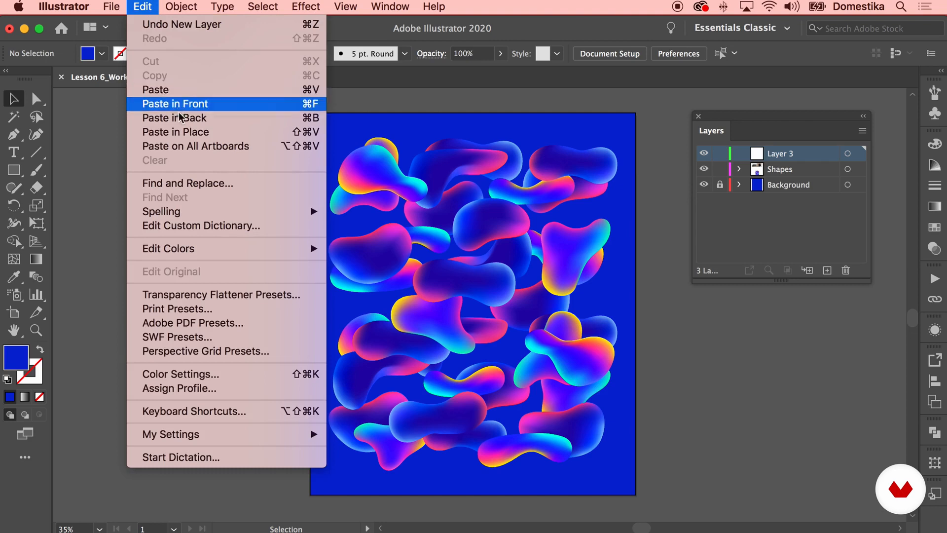
left_click(183, 132)
Rename the new top layer Small shapes and deselect its artwork
double_click(785, 154)
type("Small shapes")
key("Return")
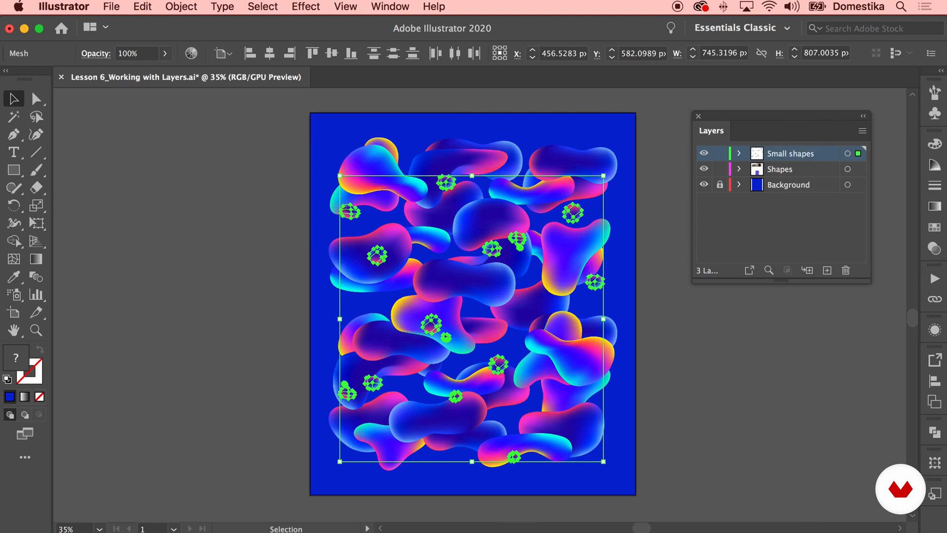
left_click(658, 174)
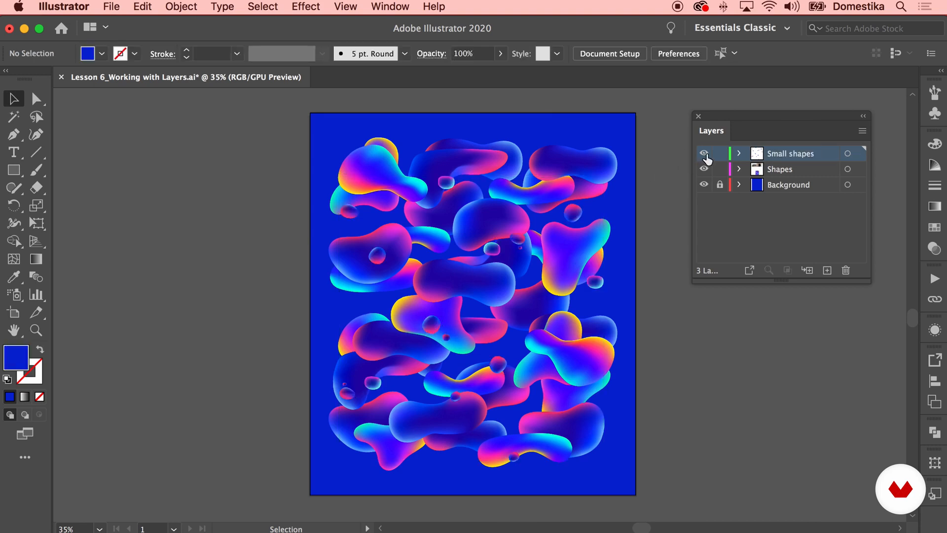
Lock the Shapes layer and test it with marquee selections across the artwork, ending with nothing selected
left_click(721, 171)
left_click_drag(625, 179, 472, 265)
left_click_drag(304, 183, 567, 441)
left_click_drag(590, 490, 305, 354)
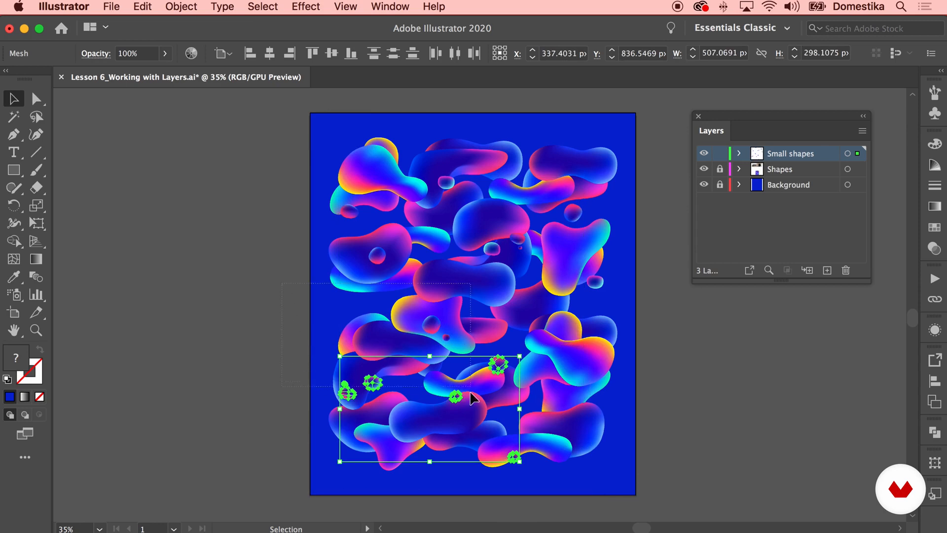
left_click(714, 316)
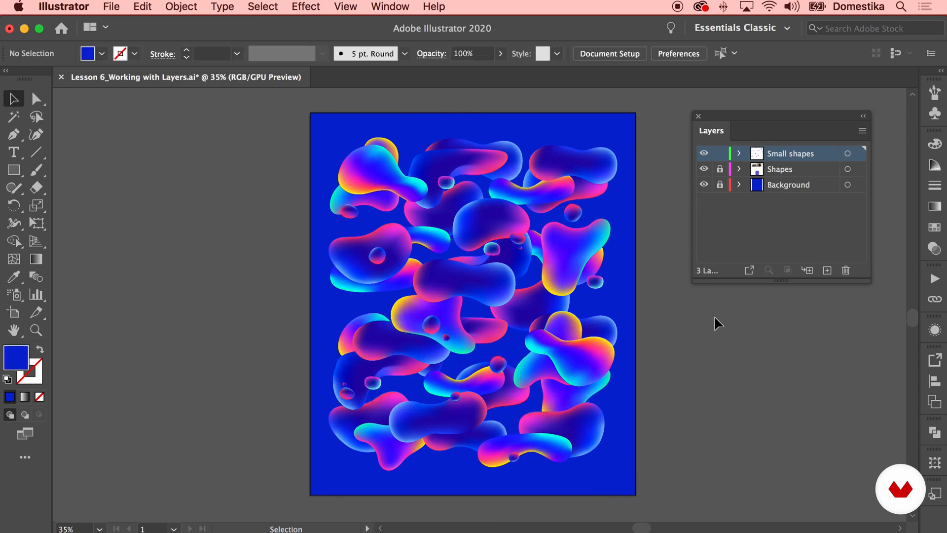
Toggle the visibility of the Small shapes layer, leaving it hidden
left_click(704, 155)
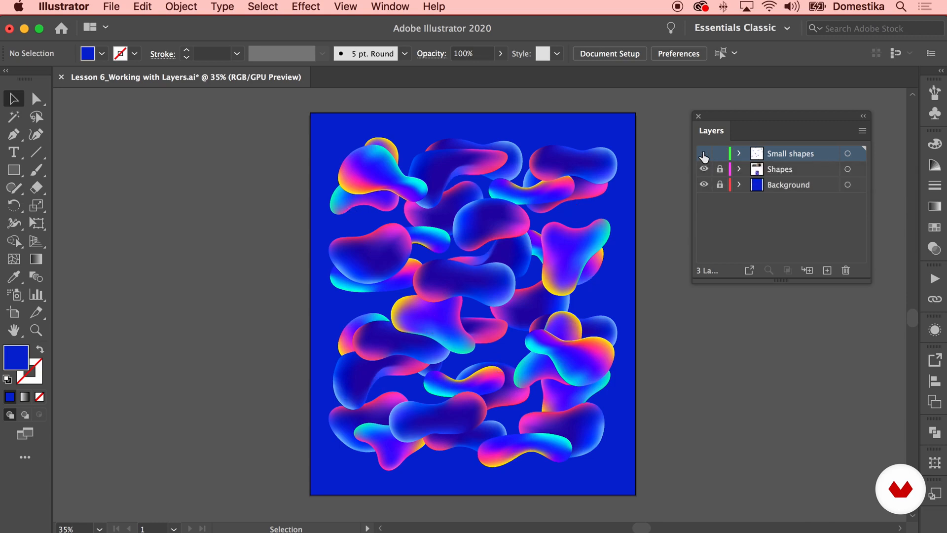
left_click(703, 155)
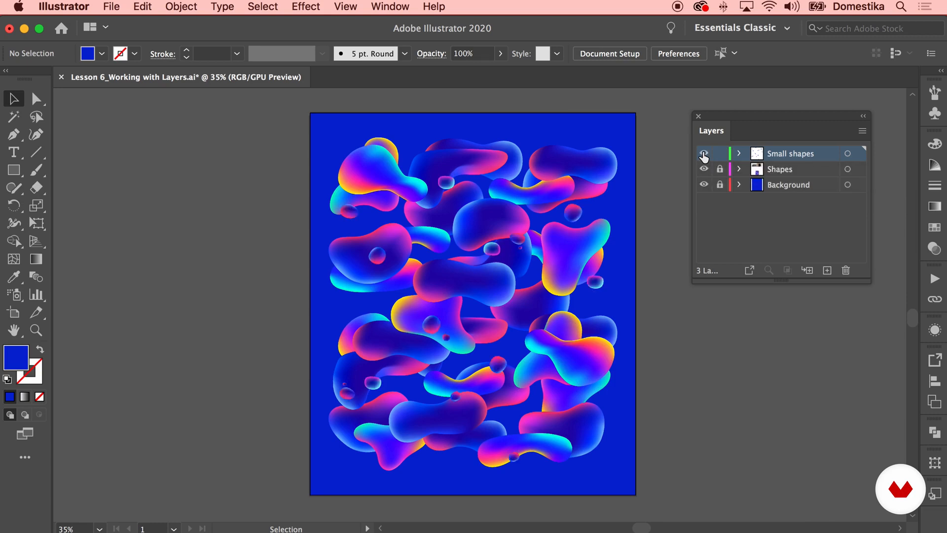
left_click(704, 155)
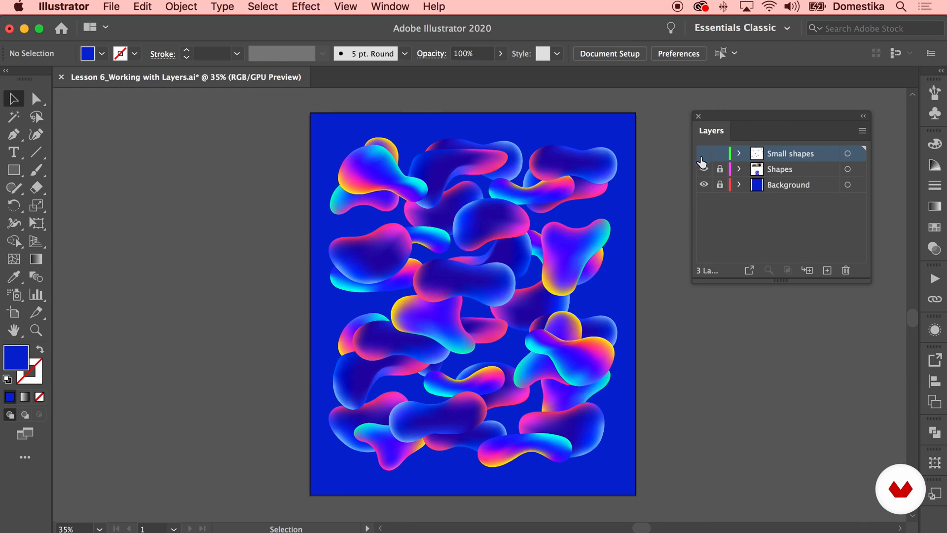
Add a new layer directly above Background and draw a rectangle on it covering the whole artboard
left_click(833, 194)
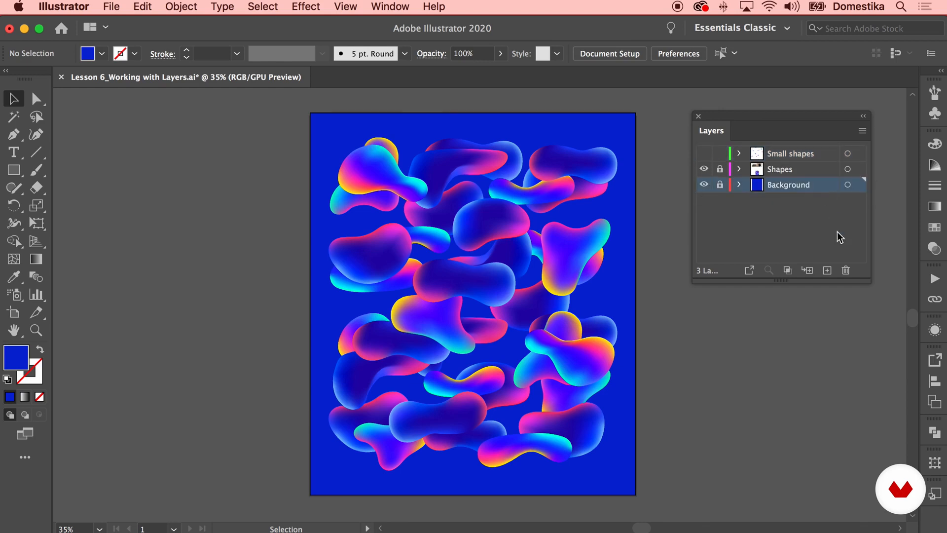
left_click(827, 270)
left_click(14, 170)
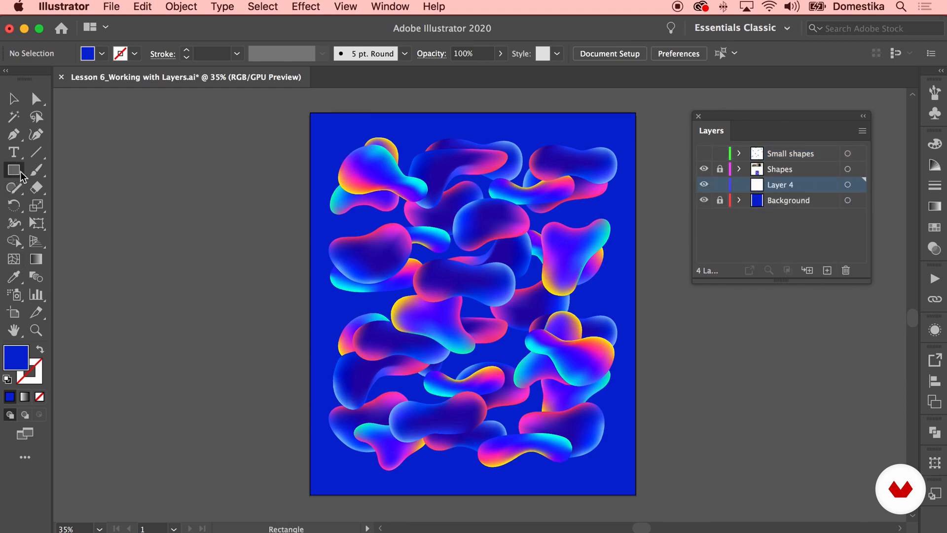
left_click_drag(310, 113, 636, 493)
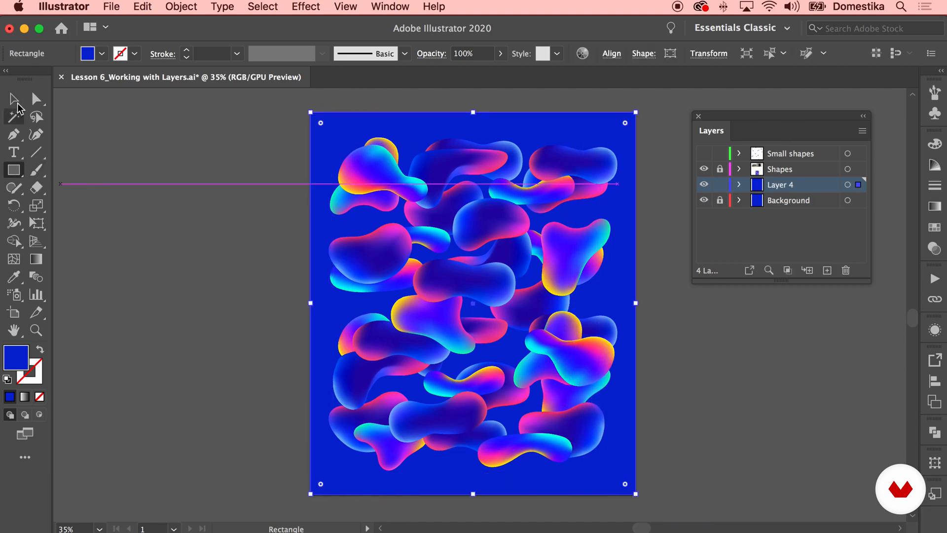
left_click(14, 98)
Change the new rectangle's fill to a bright cyan and deselect it
double_click(15, 357)
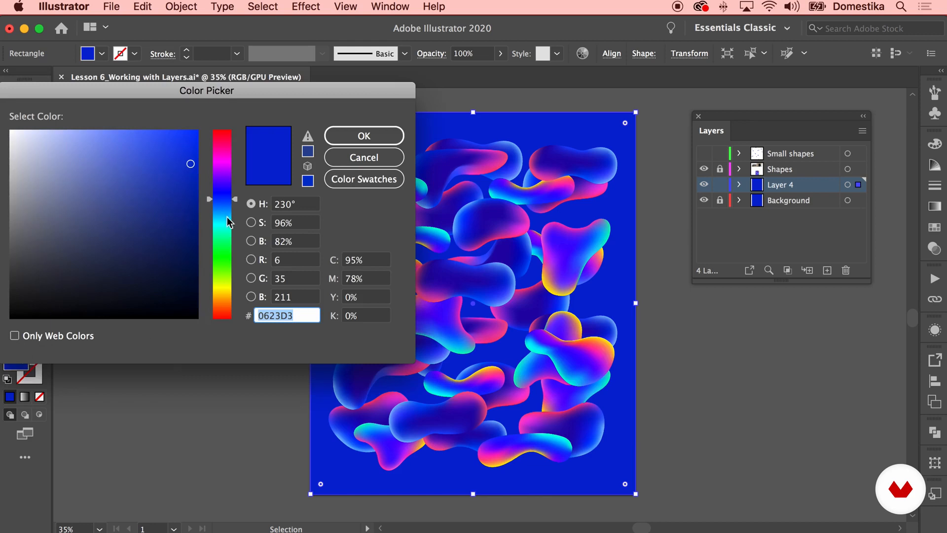
left_click_drag(211, 199, 211, 224)
left_click_drag(191, 163, 194, 141)
left_click(366, 136)
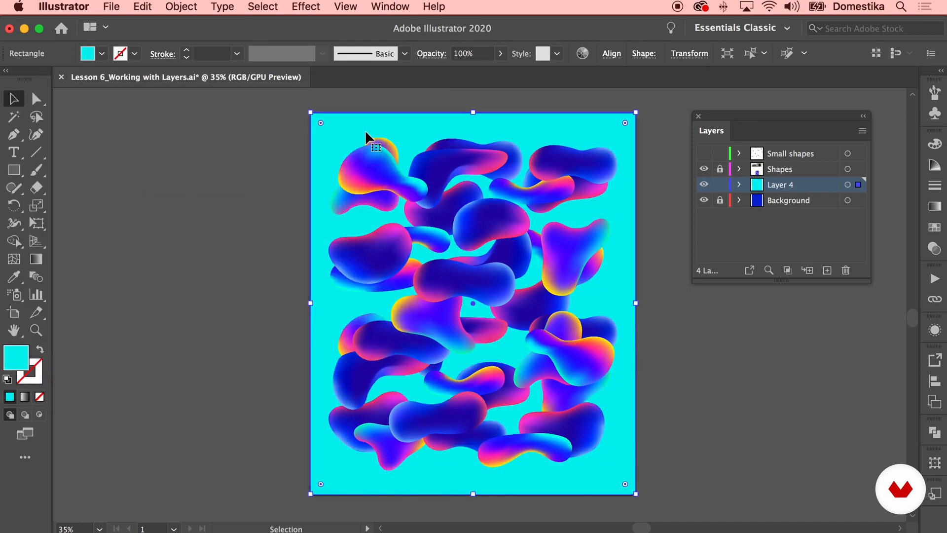
left_click(227, 234)
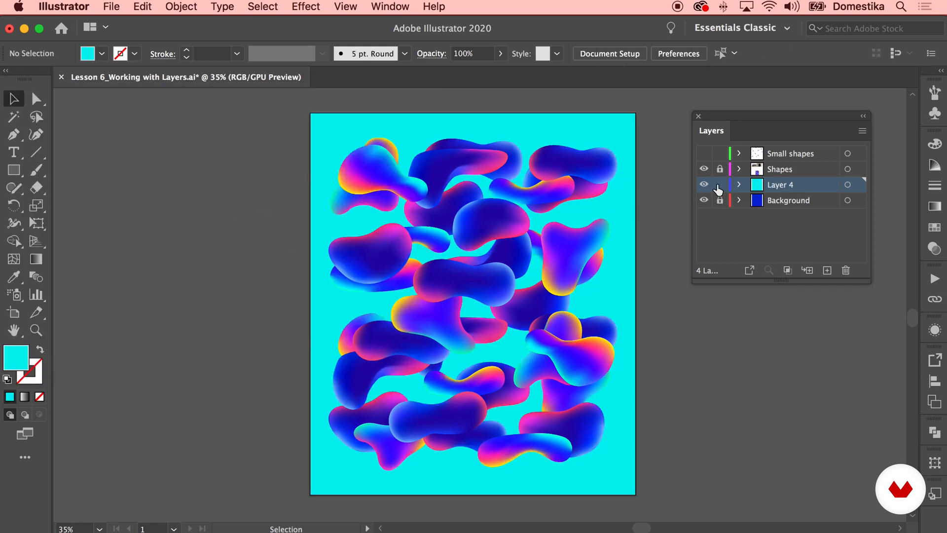
Rename the cyan rectangle's layer Background 2 and show the Small shapes layer again
double_click(797, 184)
type("Backgro")
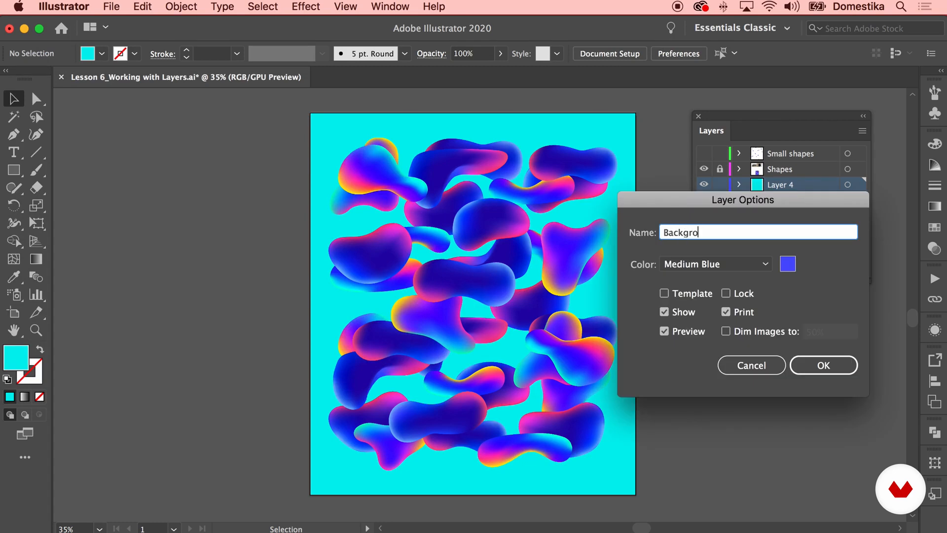
type("und 2")
key("Return")
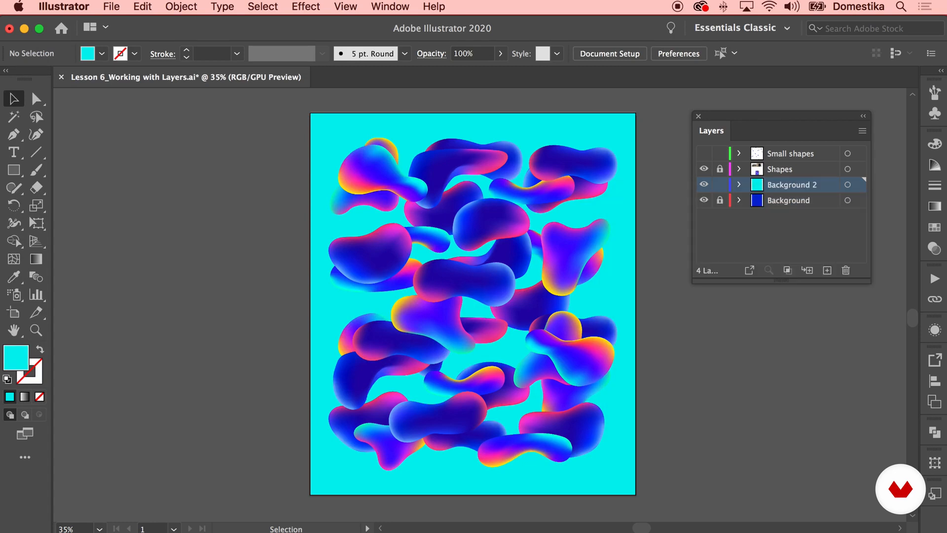
left_click(704, 153)
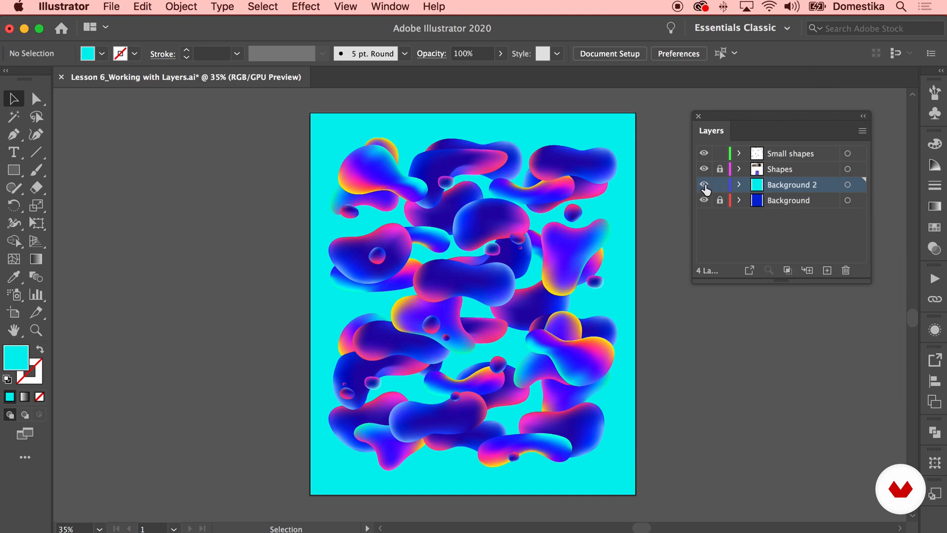
Toggle the visibility of the Background 2, Shapes and Small shapes layers off and back on to preview the layer combinations
left_click(704, 185)
left_click(704, 169)
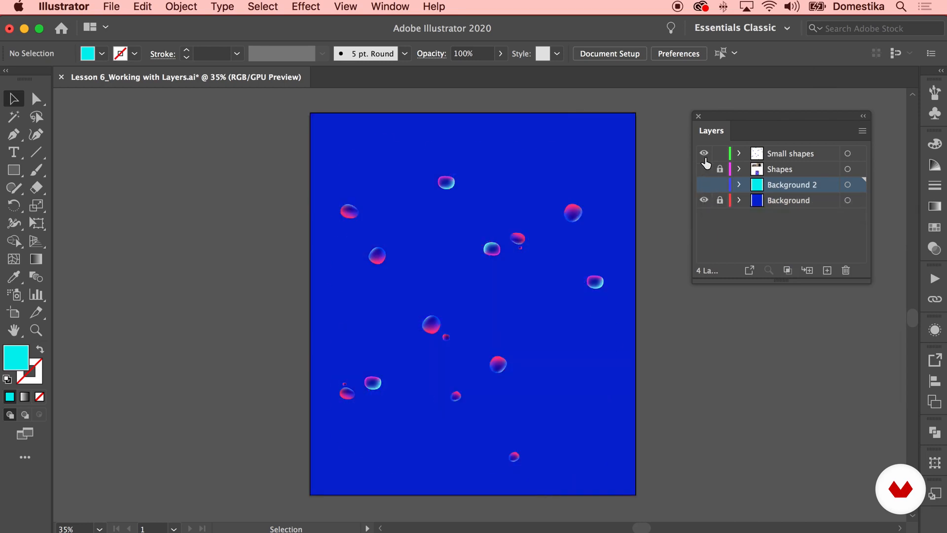
left_click(704, 153)
left_click(704, 185)
left_click(705, 152)
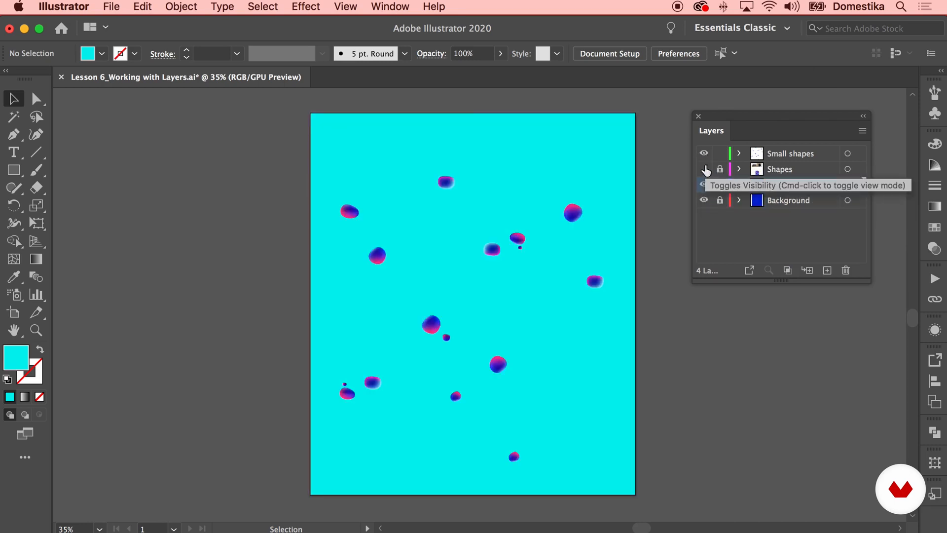
left_click(704, 169)
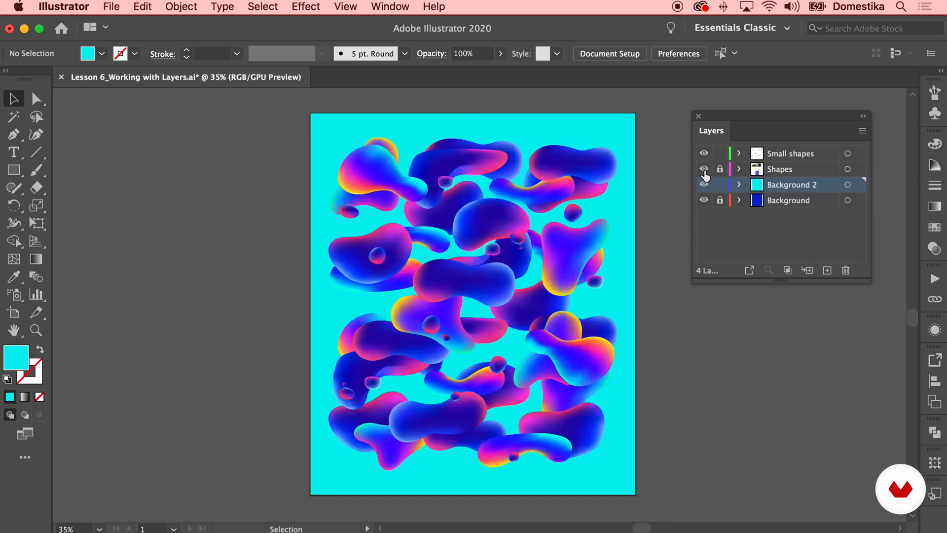
Lock the Small shapes layer, and hide and show the Background 2 layer to compare the two backgrounds
left_click(720, 153)
left_click(700, 186)
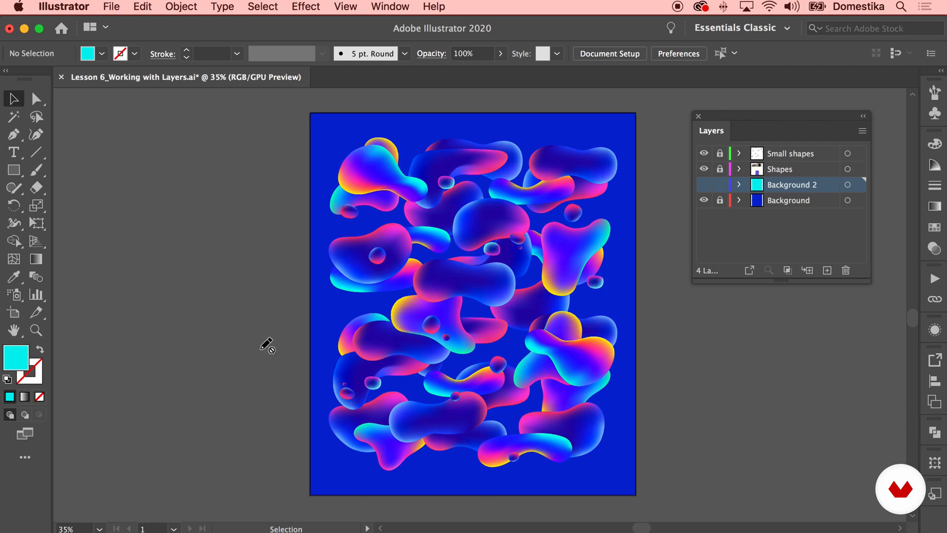
left_click(704, 184)
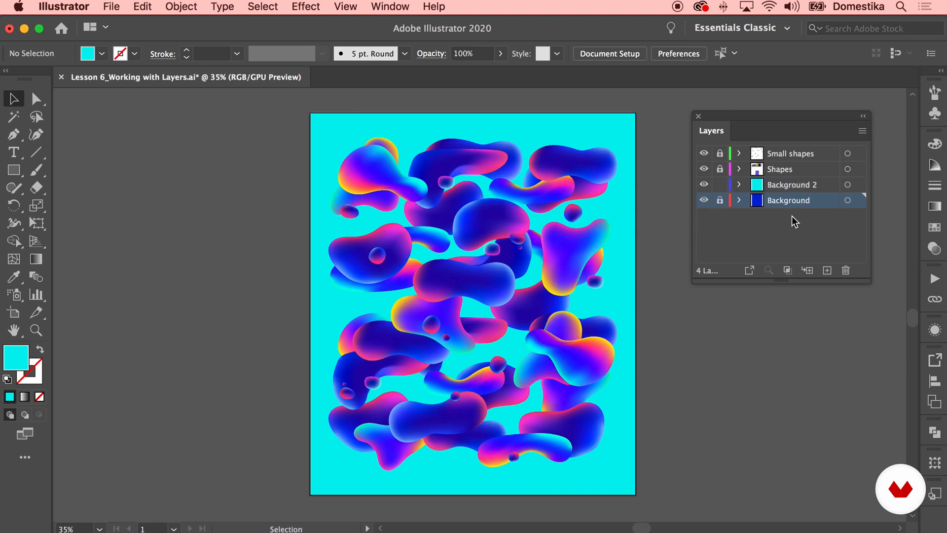
Delete the Background 2 layer together with its artwork
left_click(802, 190)
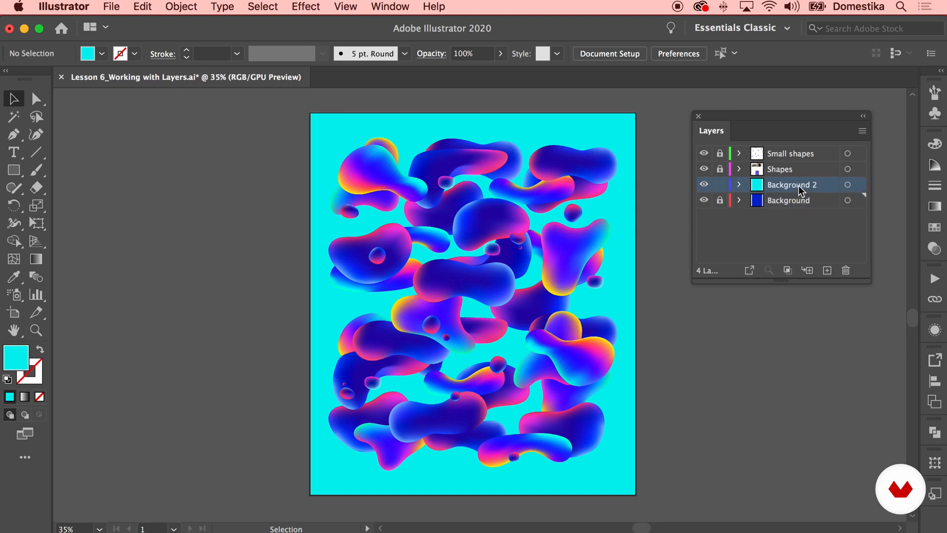
left_click(846, 271)
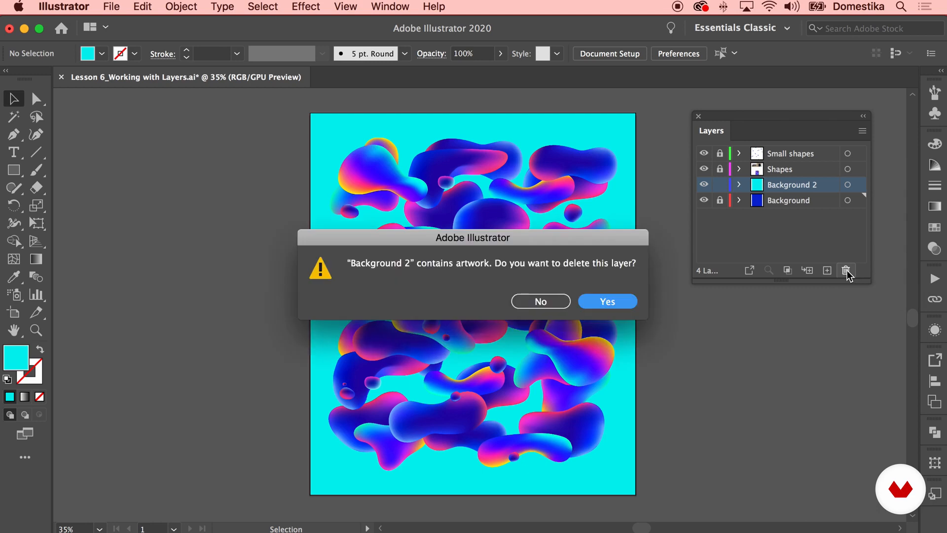
left_click(623, 304)
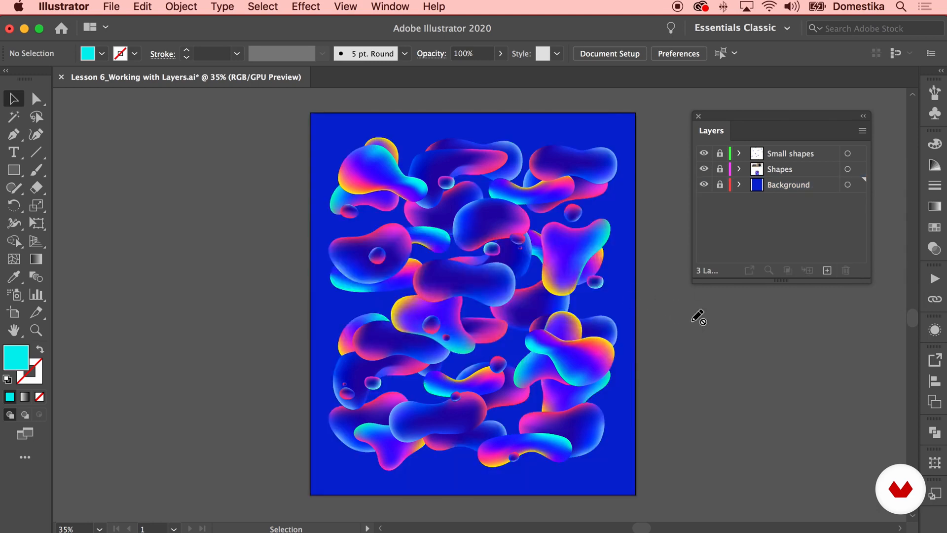